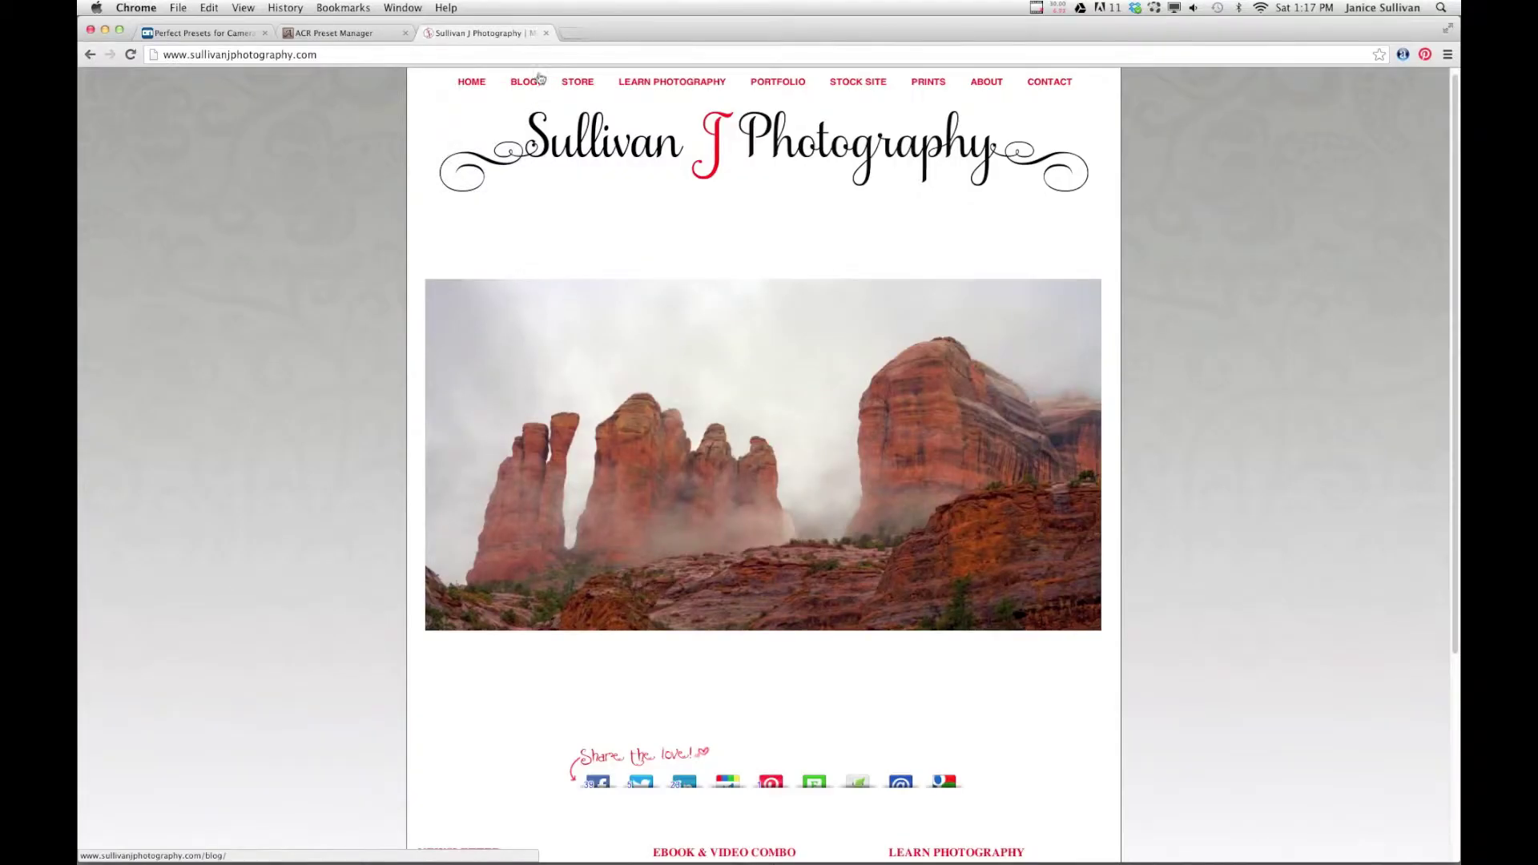
Step: Bring up bigbear_7851-medit.tif in Camera Raw with its installed WOW presets available
{"action": "mouse_move", "coordinate": [648, 84]}
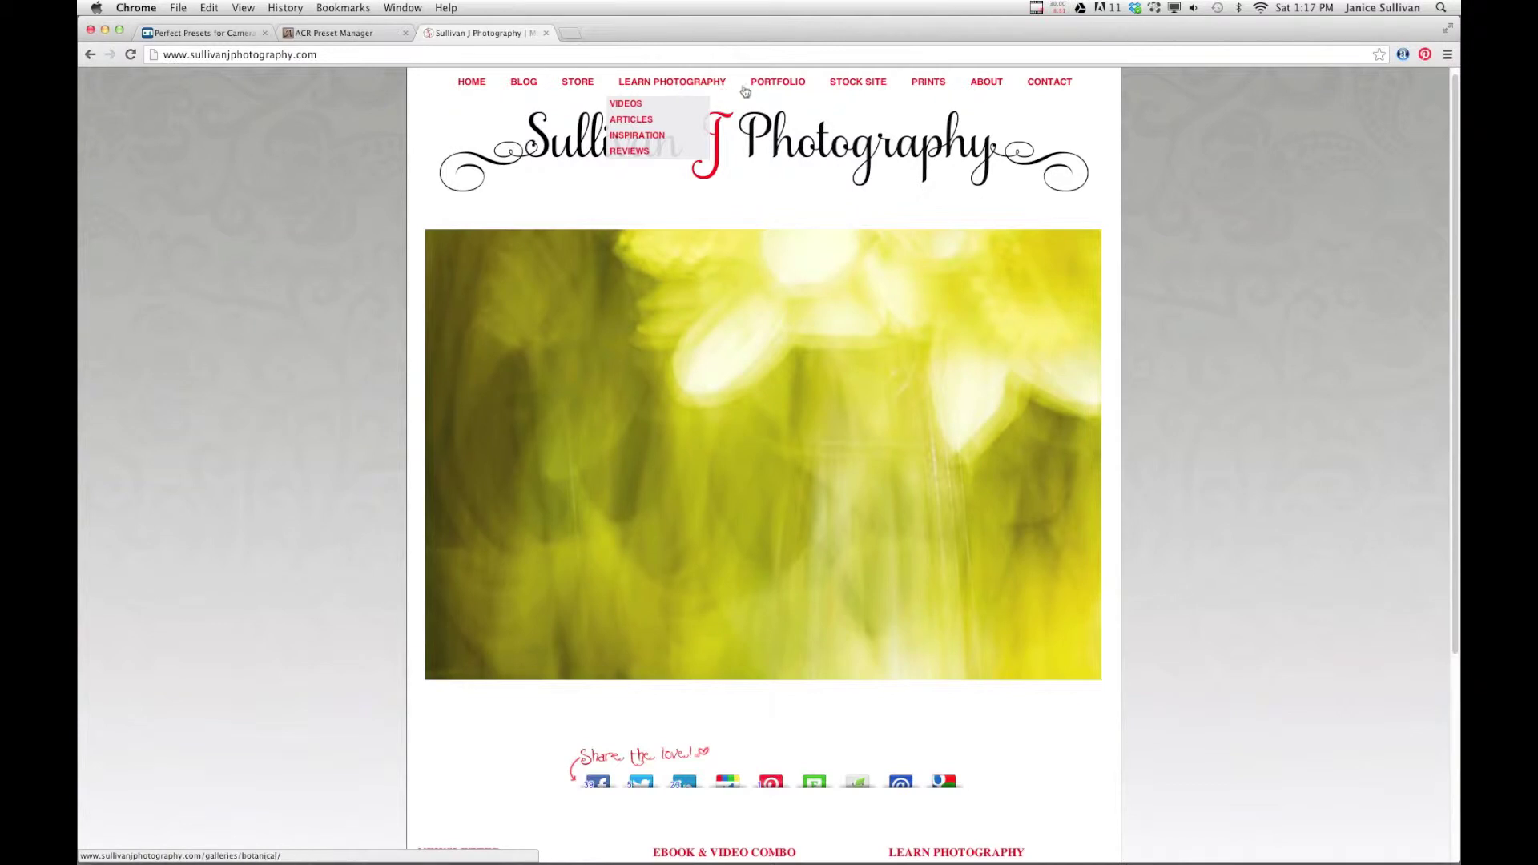
{"action": "mouse_move", "coordinate": [767, 91]}
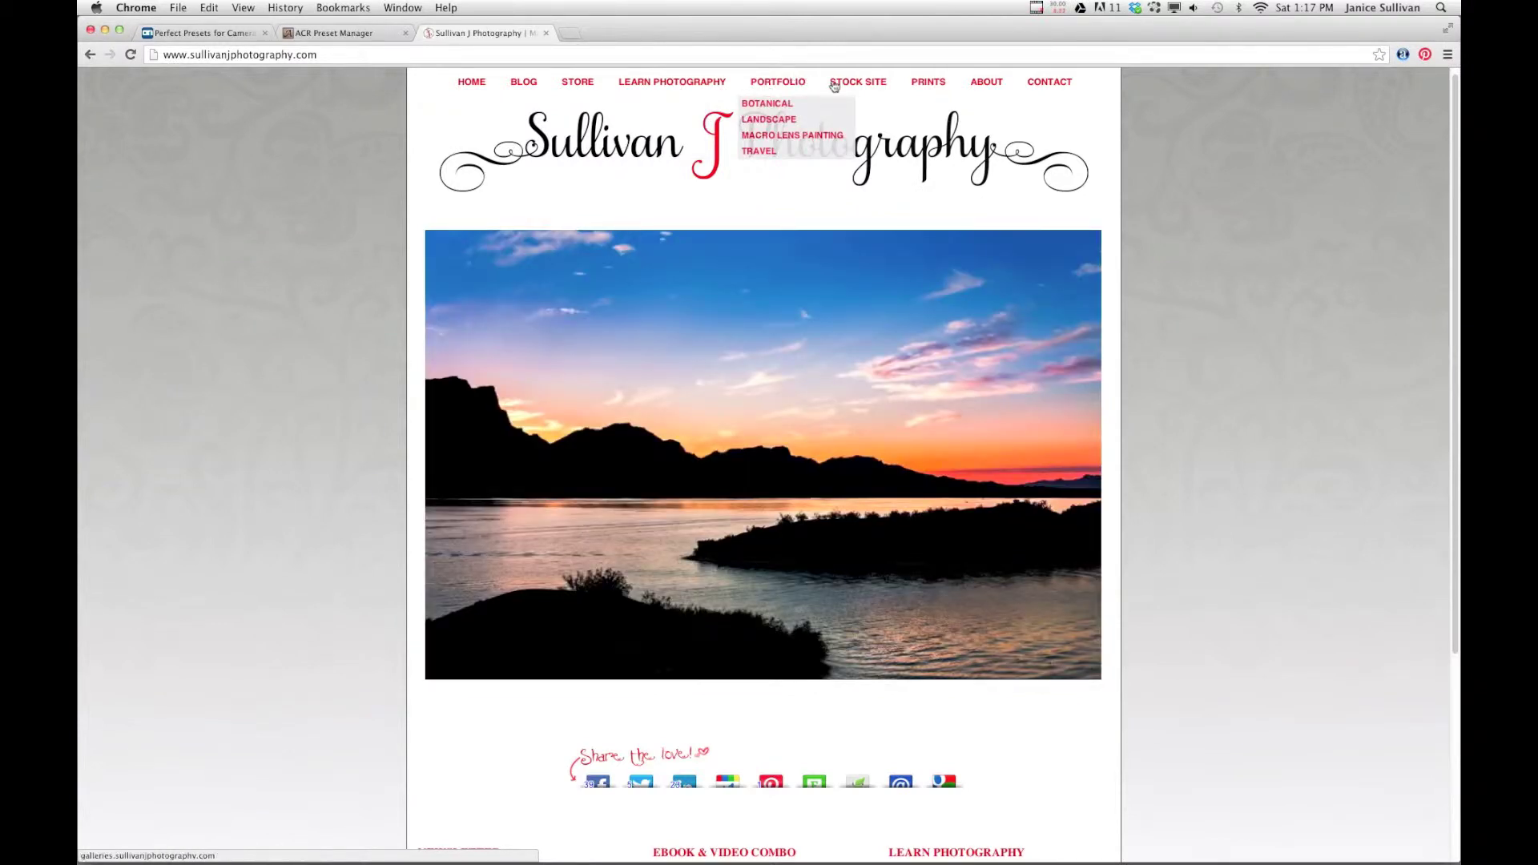
{"action": "mouse_move", "coordinate": [862, 86]}
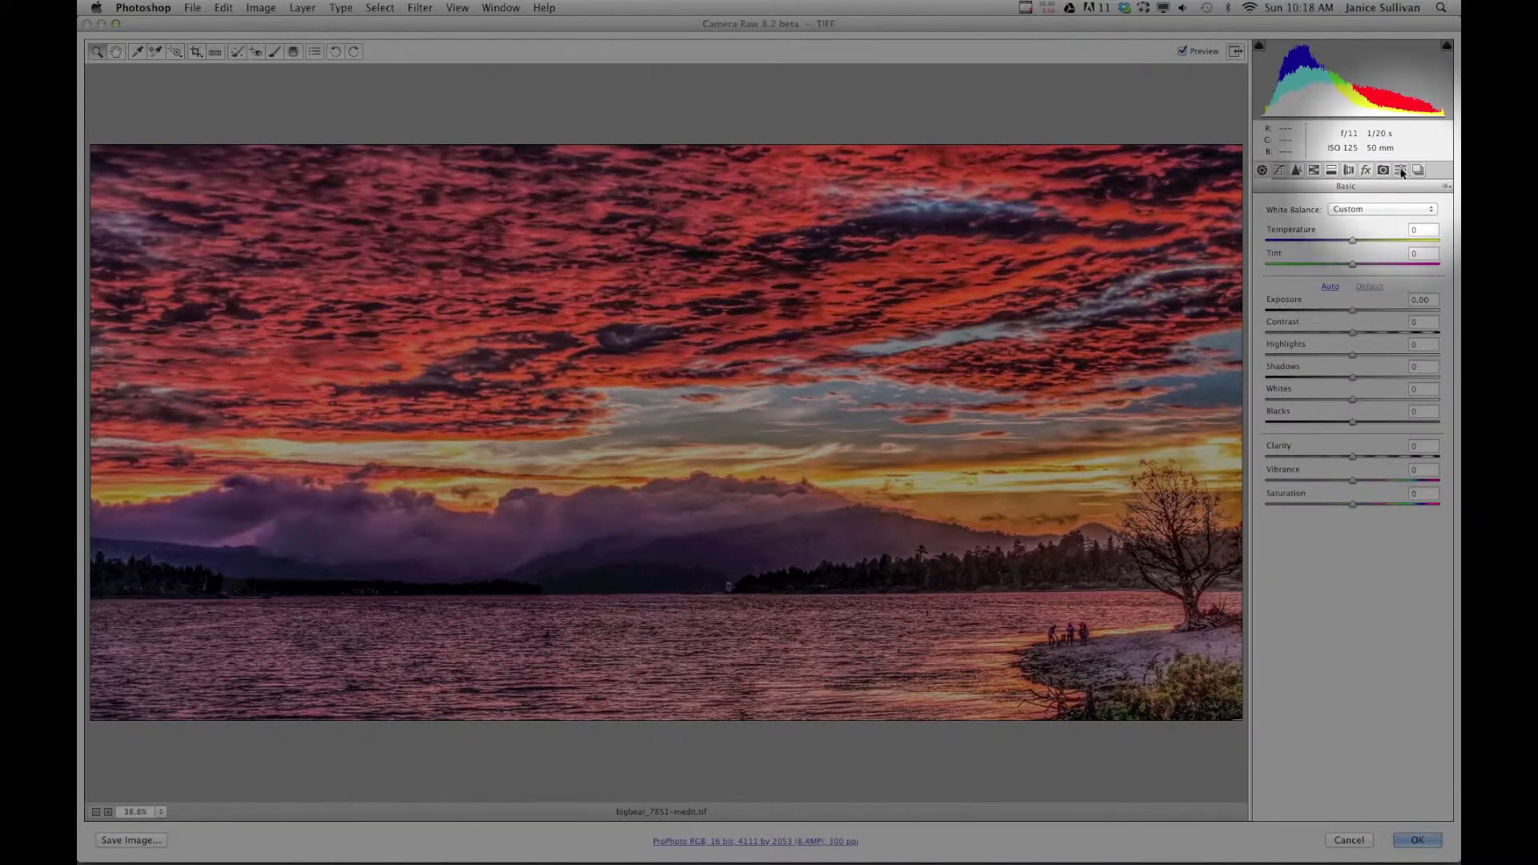
Step: Show the saved Presets list and bring up the Camera Raw settings flyout menu
{"action": "left_click", "coordinate": [1385, 172]}
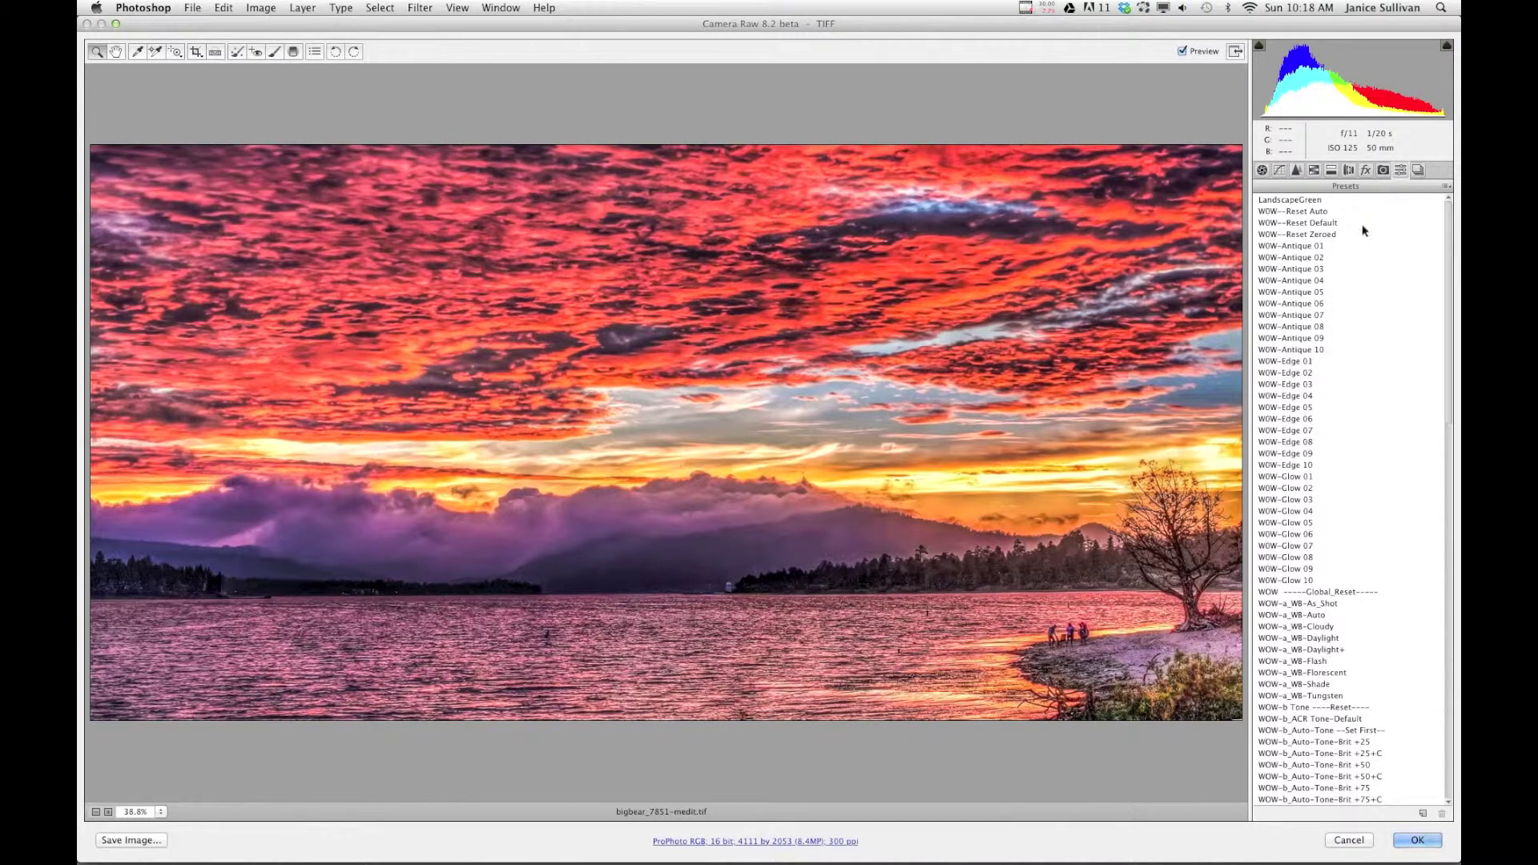
{"action": "left_click", "coordinate": [1443, 187]}
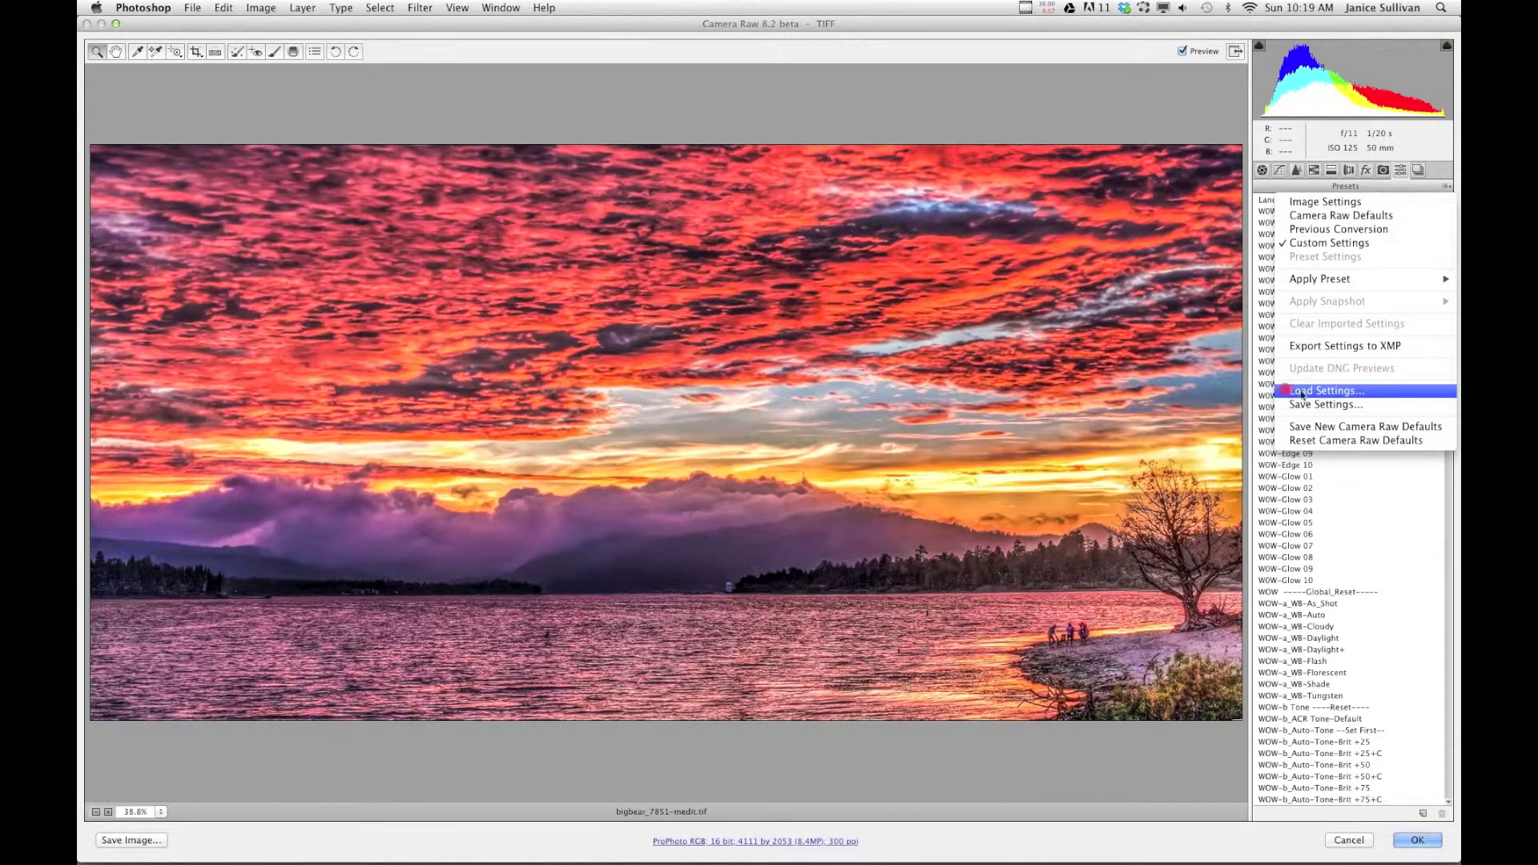
Step: Browse the CameraRaw Settings folder through Load Settings, then cancel without loading anything
{"action": "left_click", "coordinate": [1373, 394]}
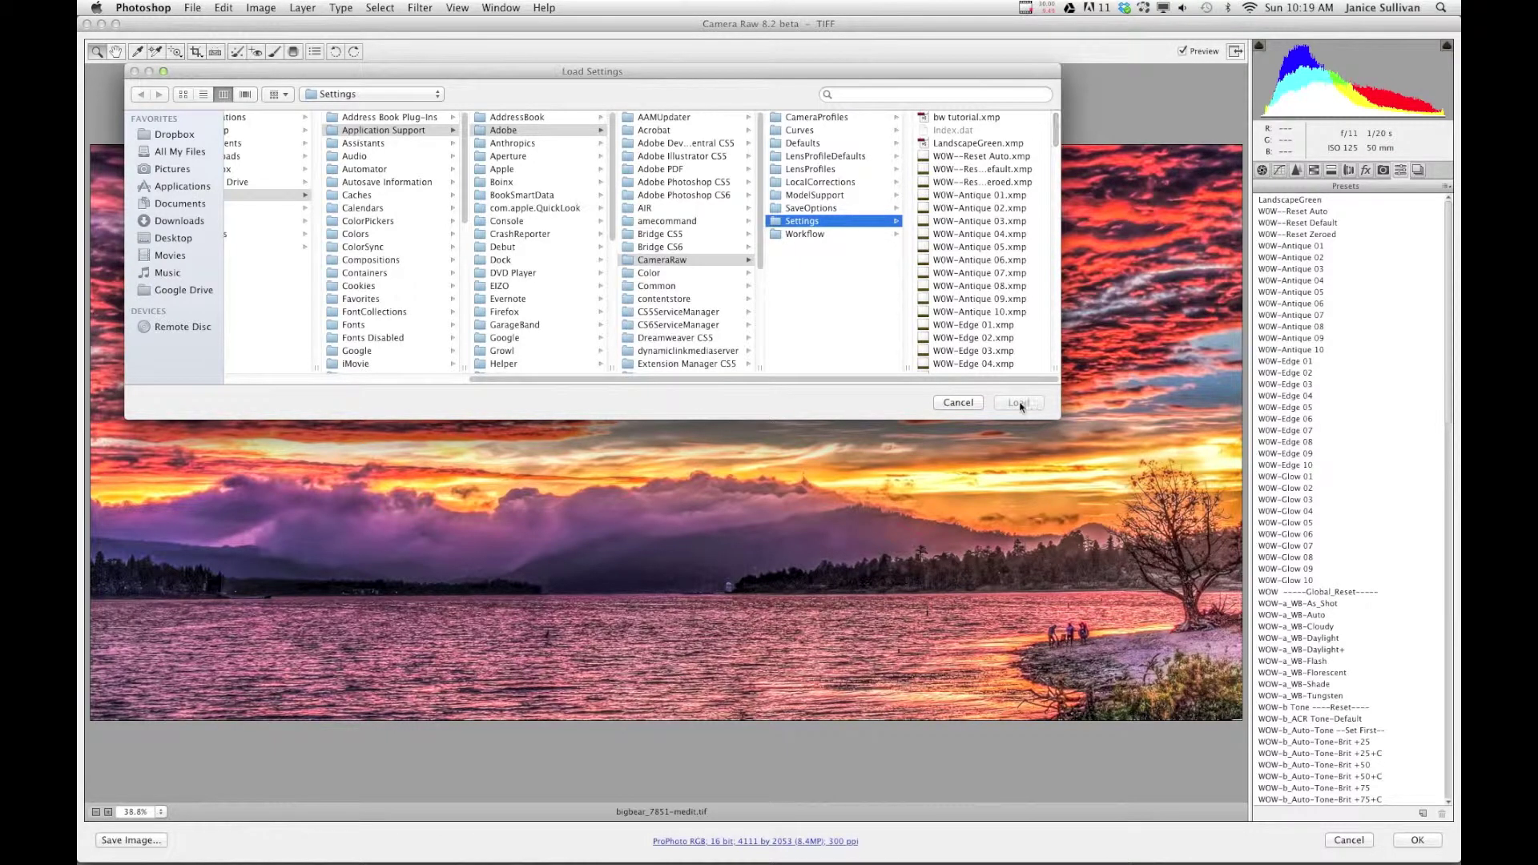
{"action": "left_click", "coordinate": [963, 403]}
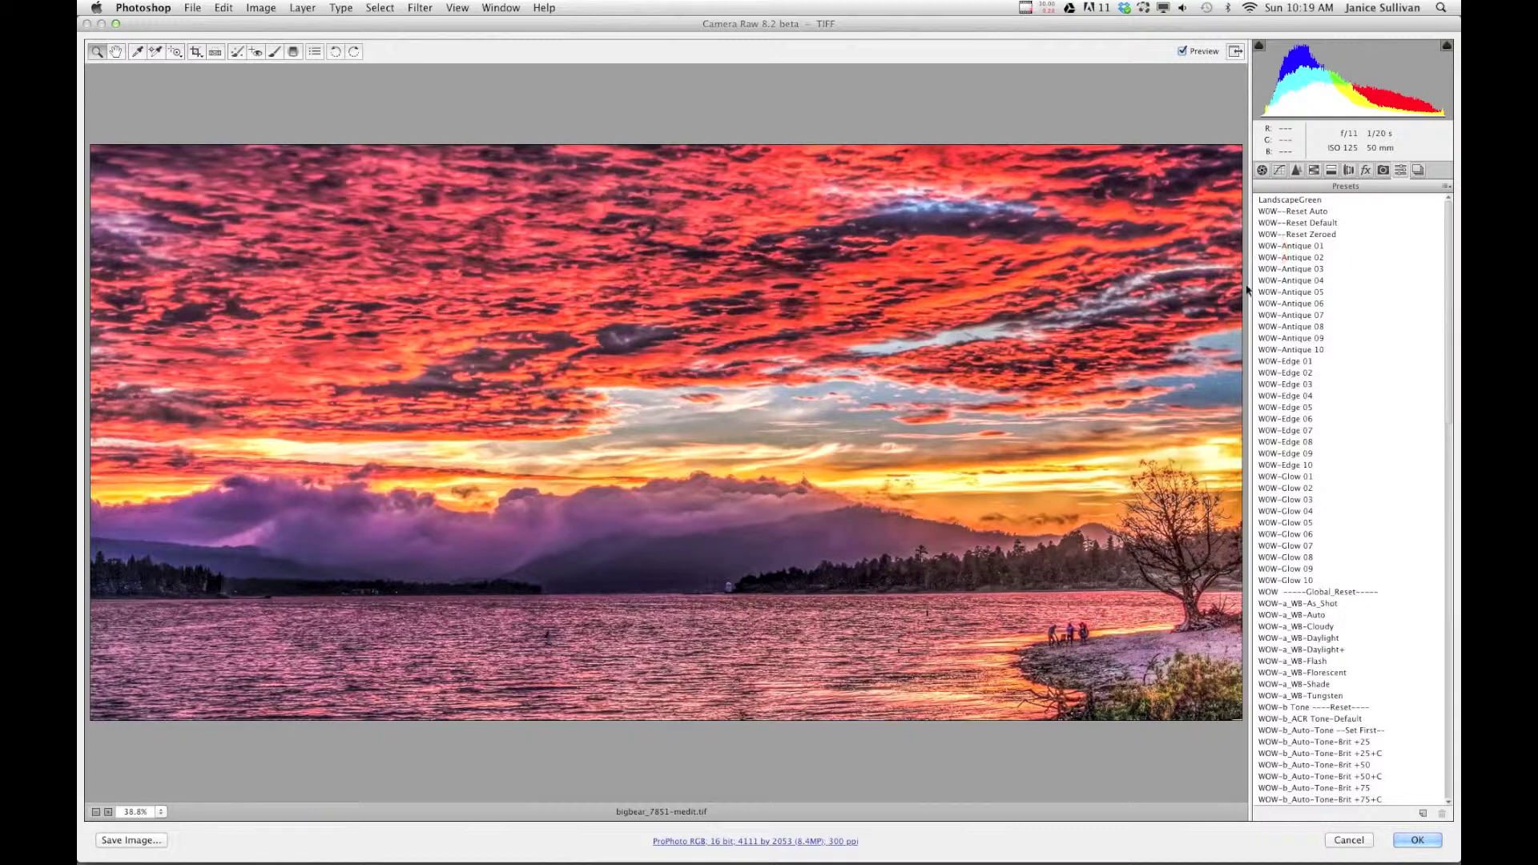
Step: Delete the LandscapeGreen preset from the Presets list
{"action": "left_click", "coordinate": [1277, 201]}
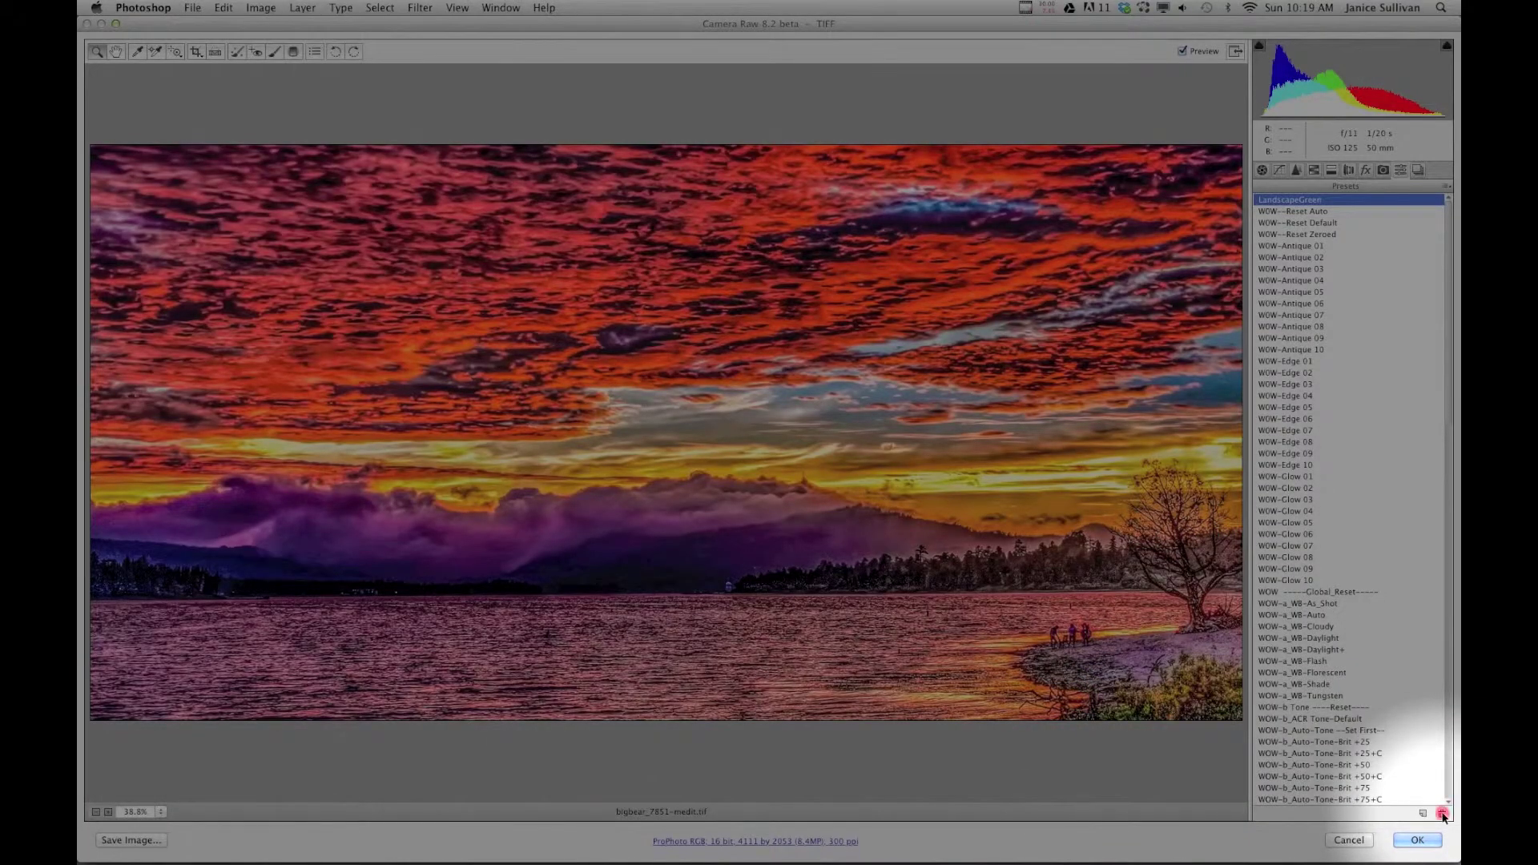
{"action": "left_click", "coordinate": [1442, 814]}
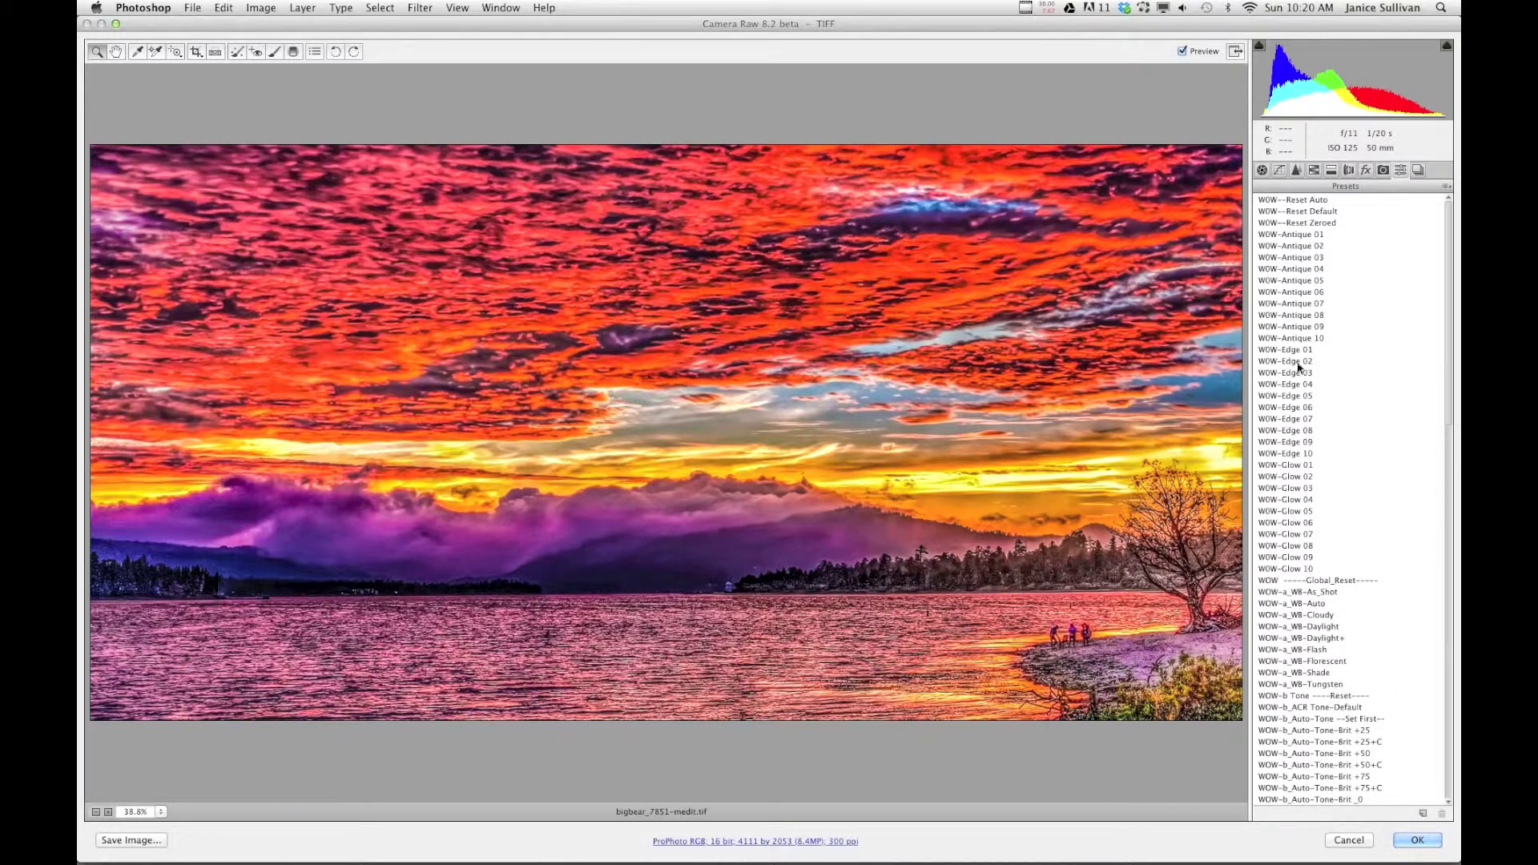
Step: Apply WOW-Glow 05 to the sunset, then set Contrast to +47 and Clarity to +60
{"action": "left_click", "coordinate": [1305, 514]}
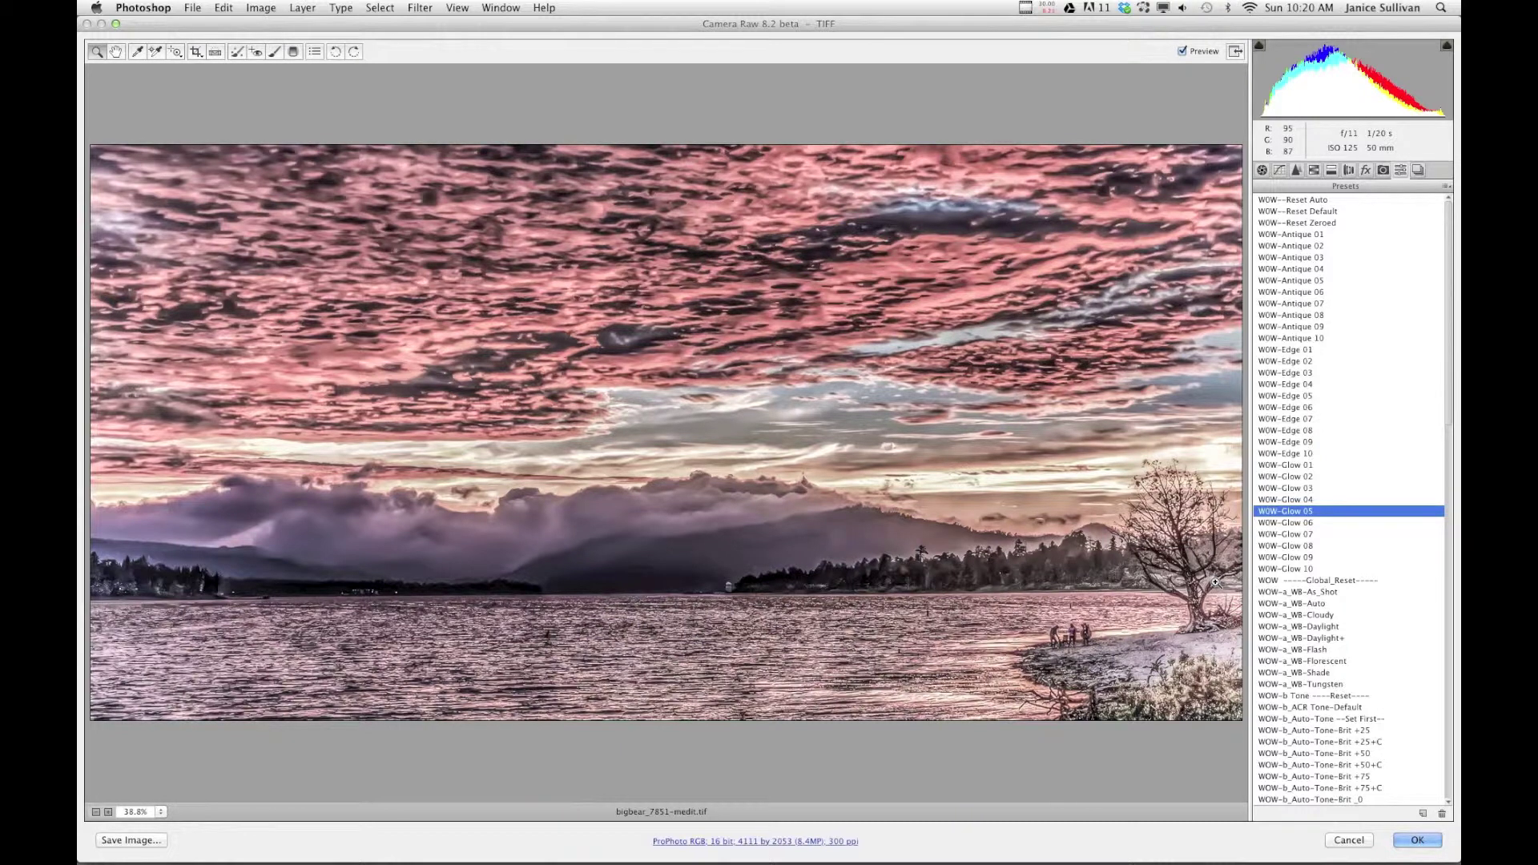
{"action": "left_click", "coordinate": [1262, 170]}
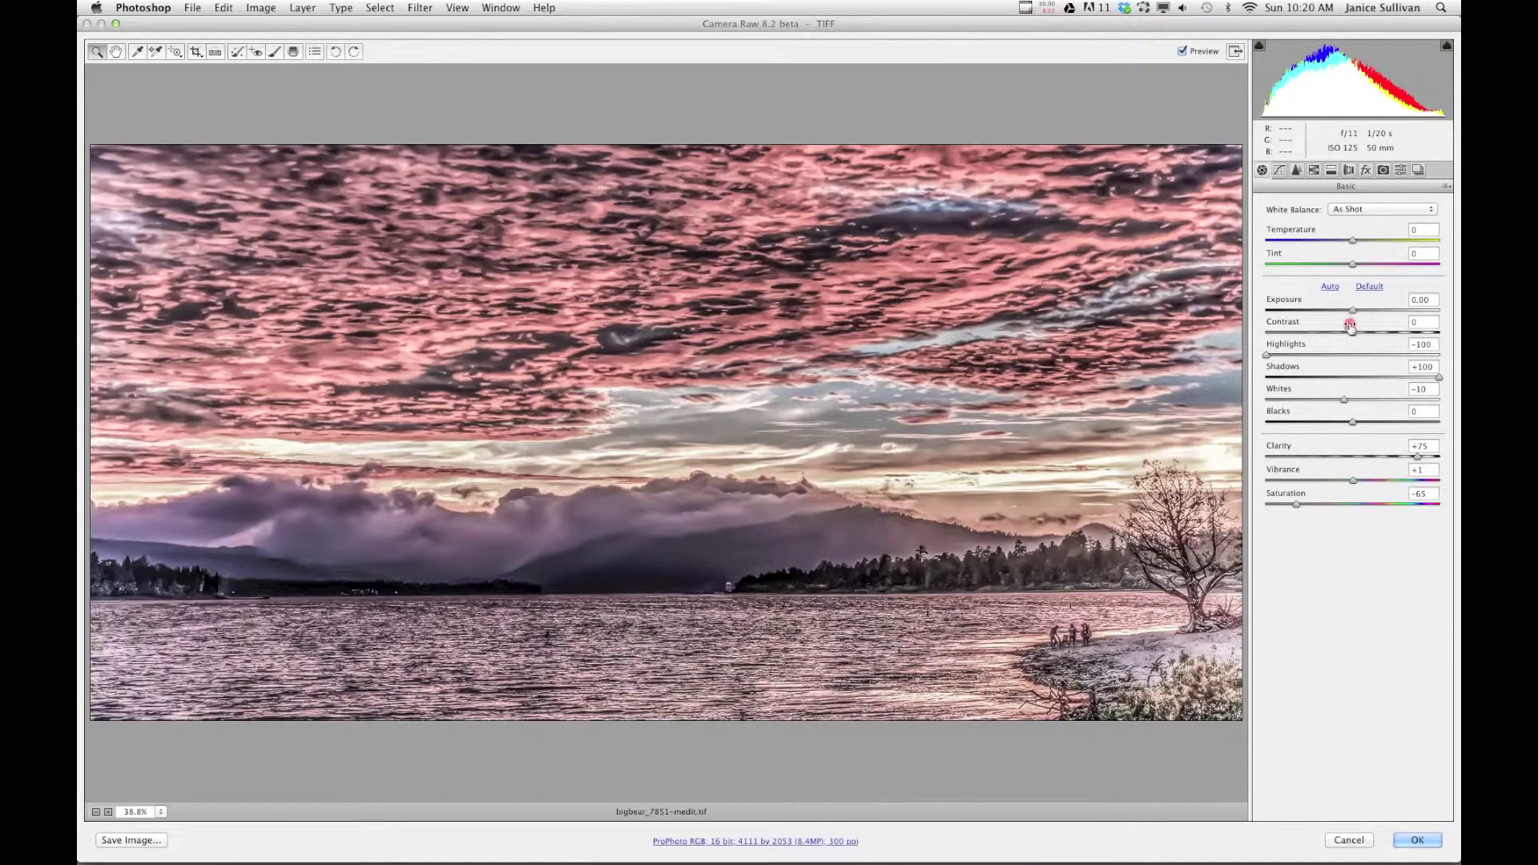
{"action": "left_click_drag", "start_coordinate": [1351, 324], "coordinate": [1383, 324]}
{"action": "left_click", "coordinate": [1416, 450]}
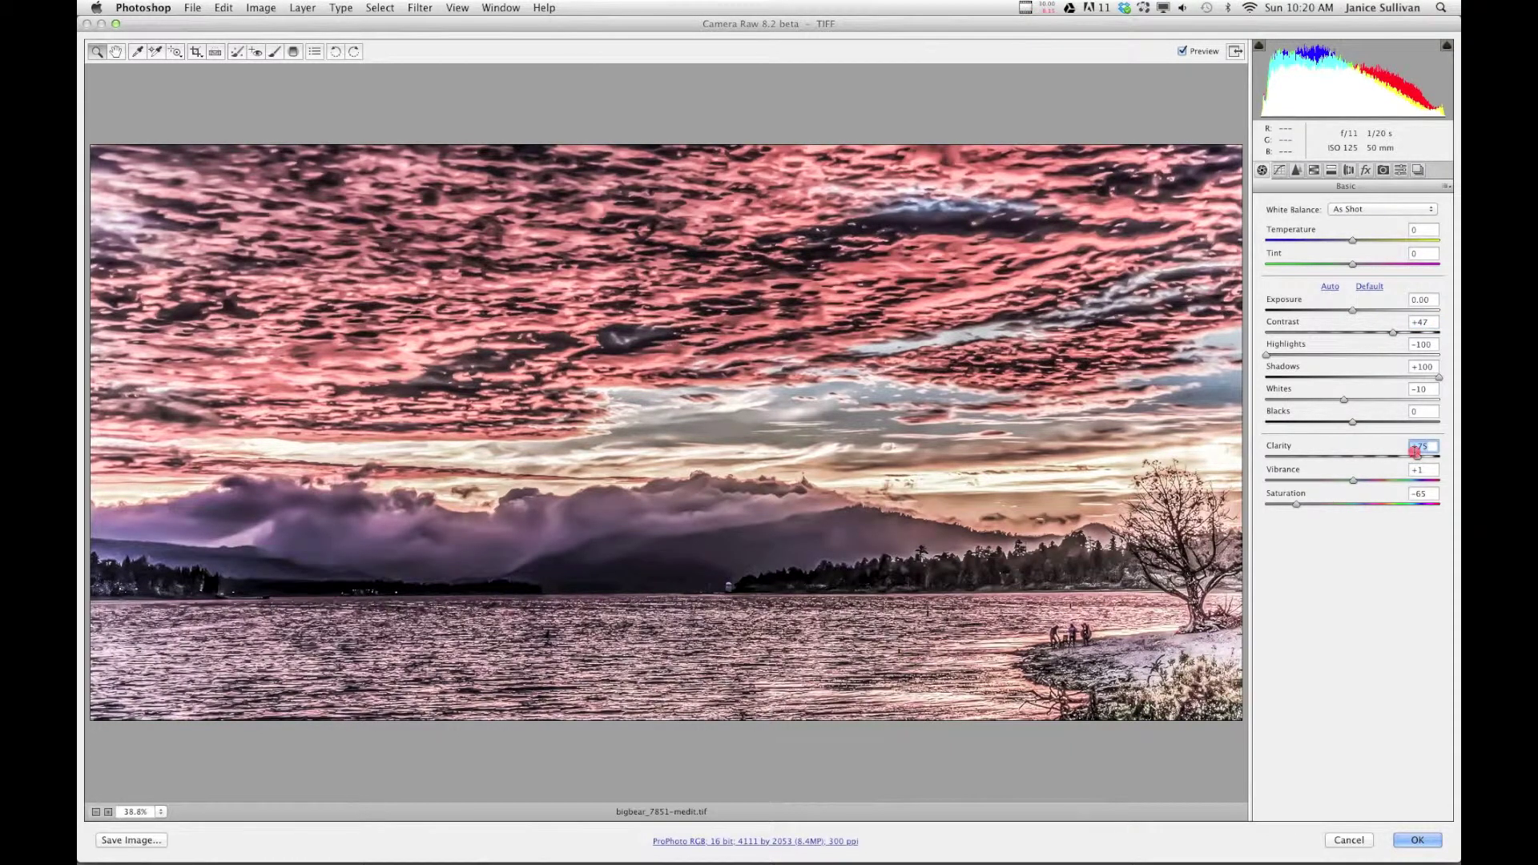
{"action": "left_click_drag", "start_coordinate": [1416, 451], "coordinate": [1354, 474]}
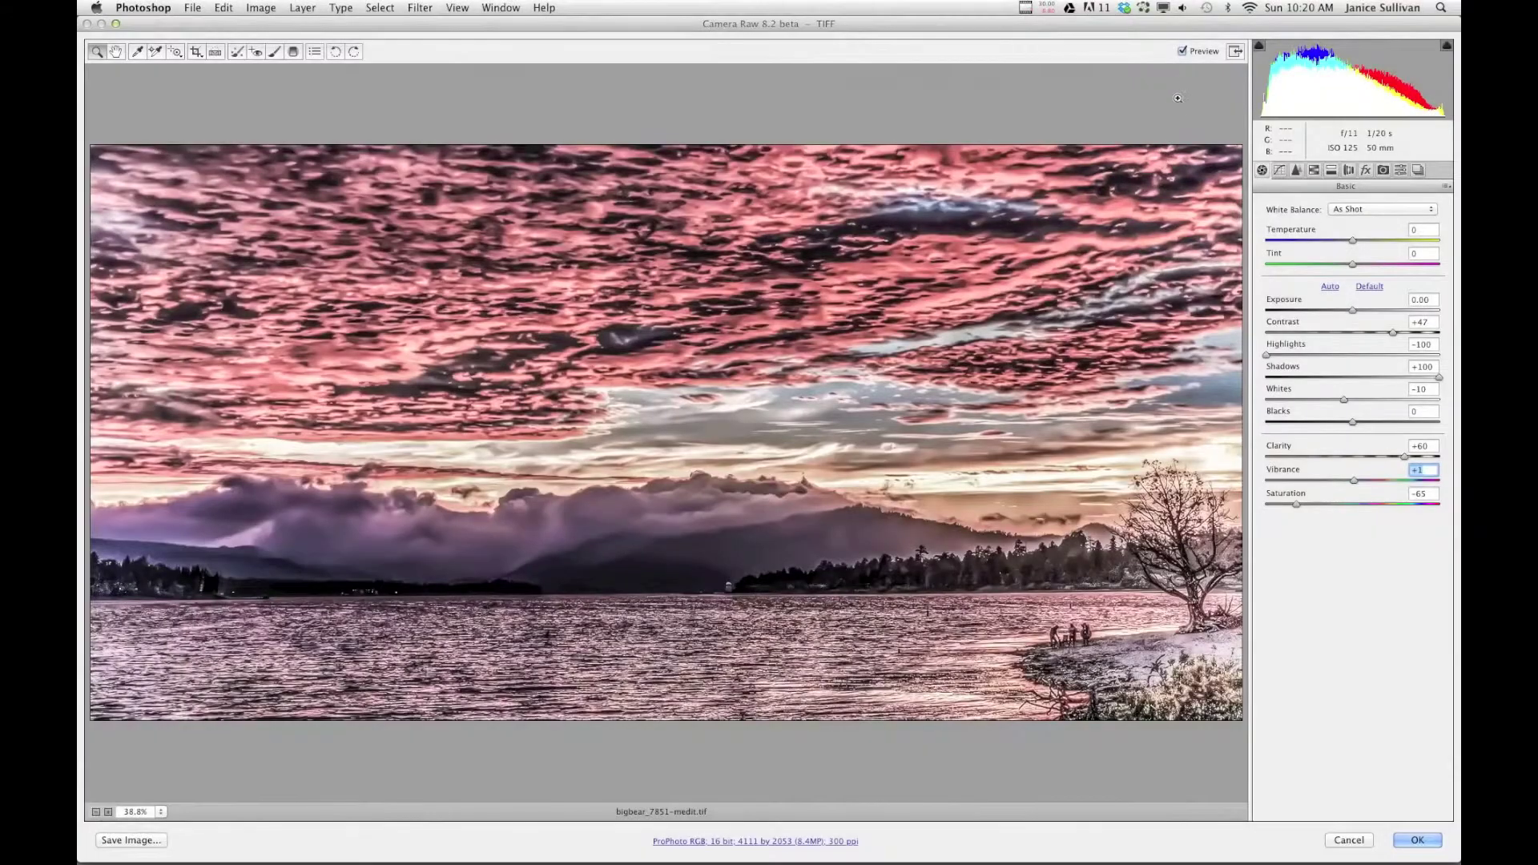
Step: Toggle Preview to compare against the original, then return to the presets list
{"action": "key", "text": "p"}
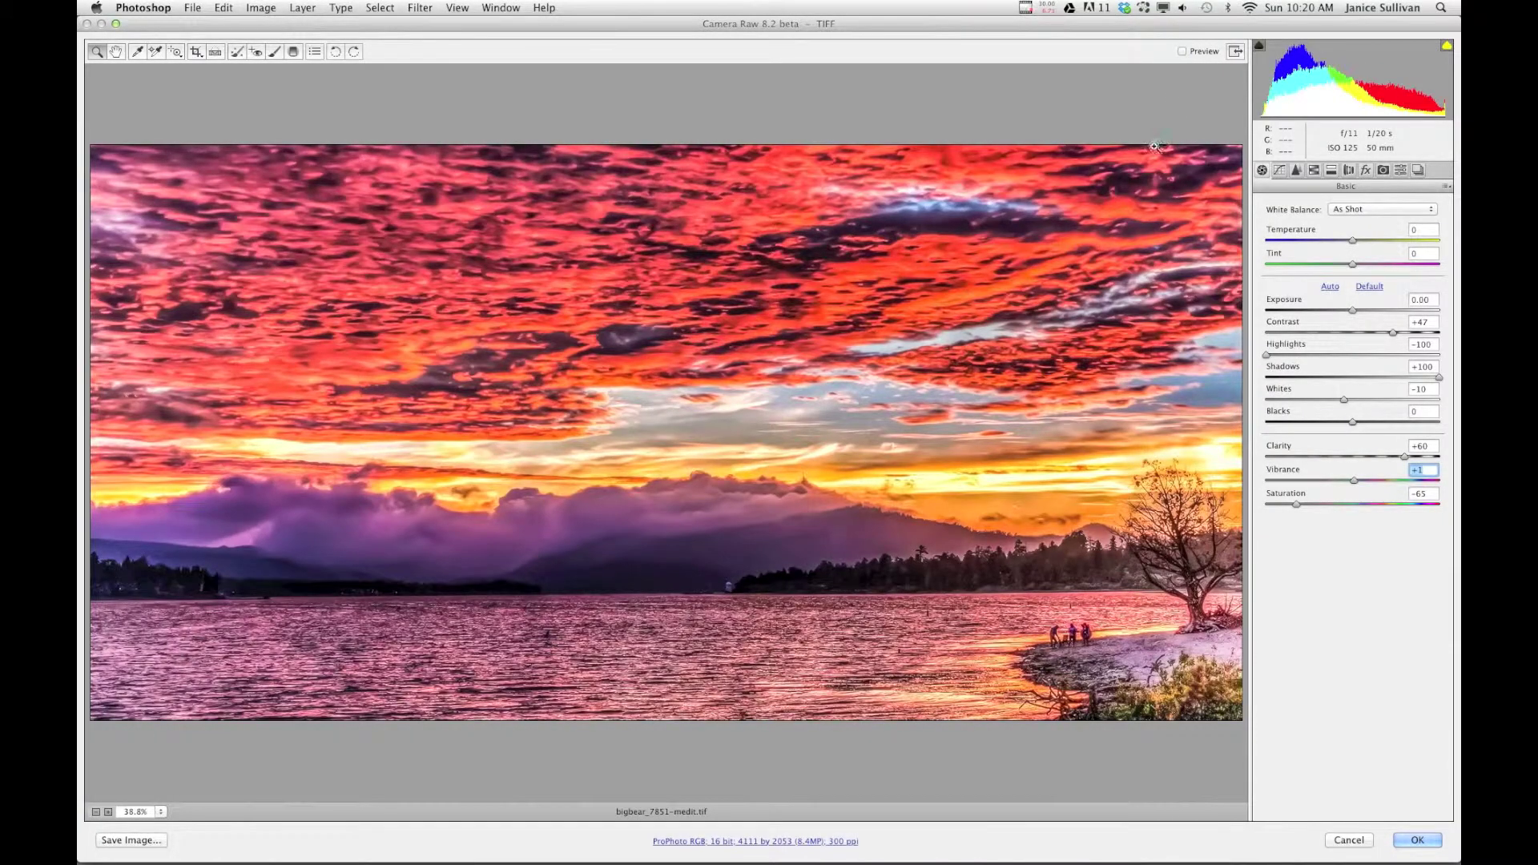
{"action": "key", "text": "p"}
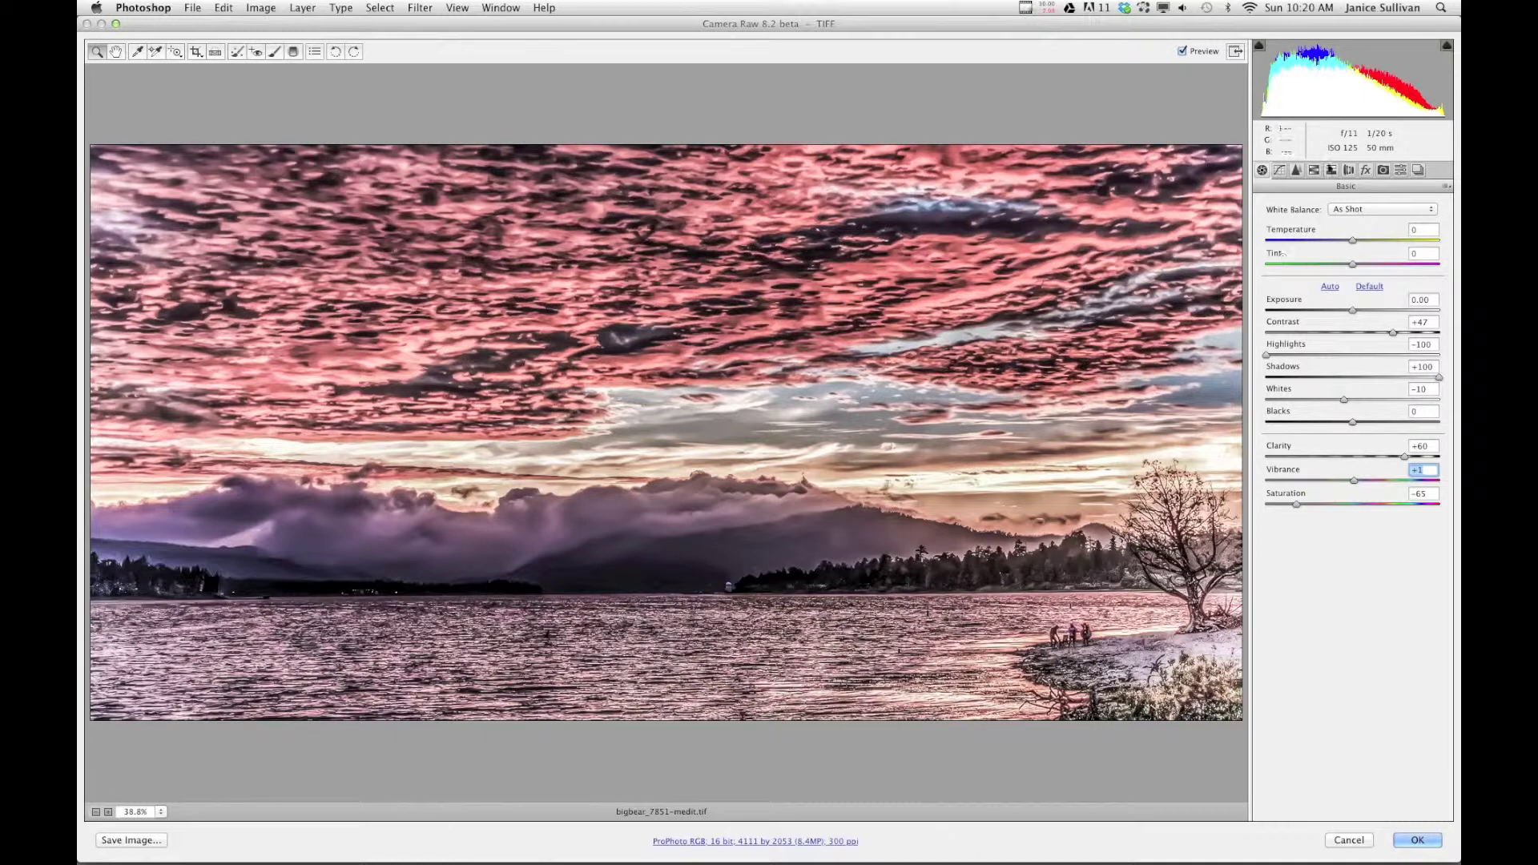
{"action": "left_click", "coordinate": [1401, 170]}
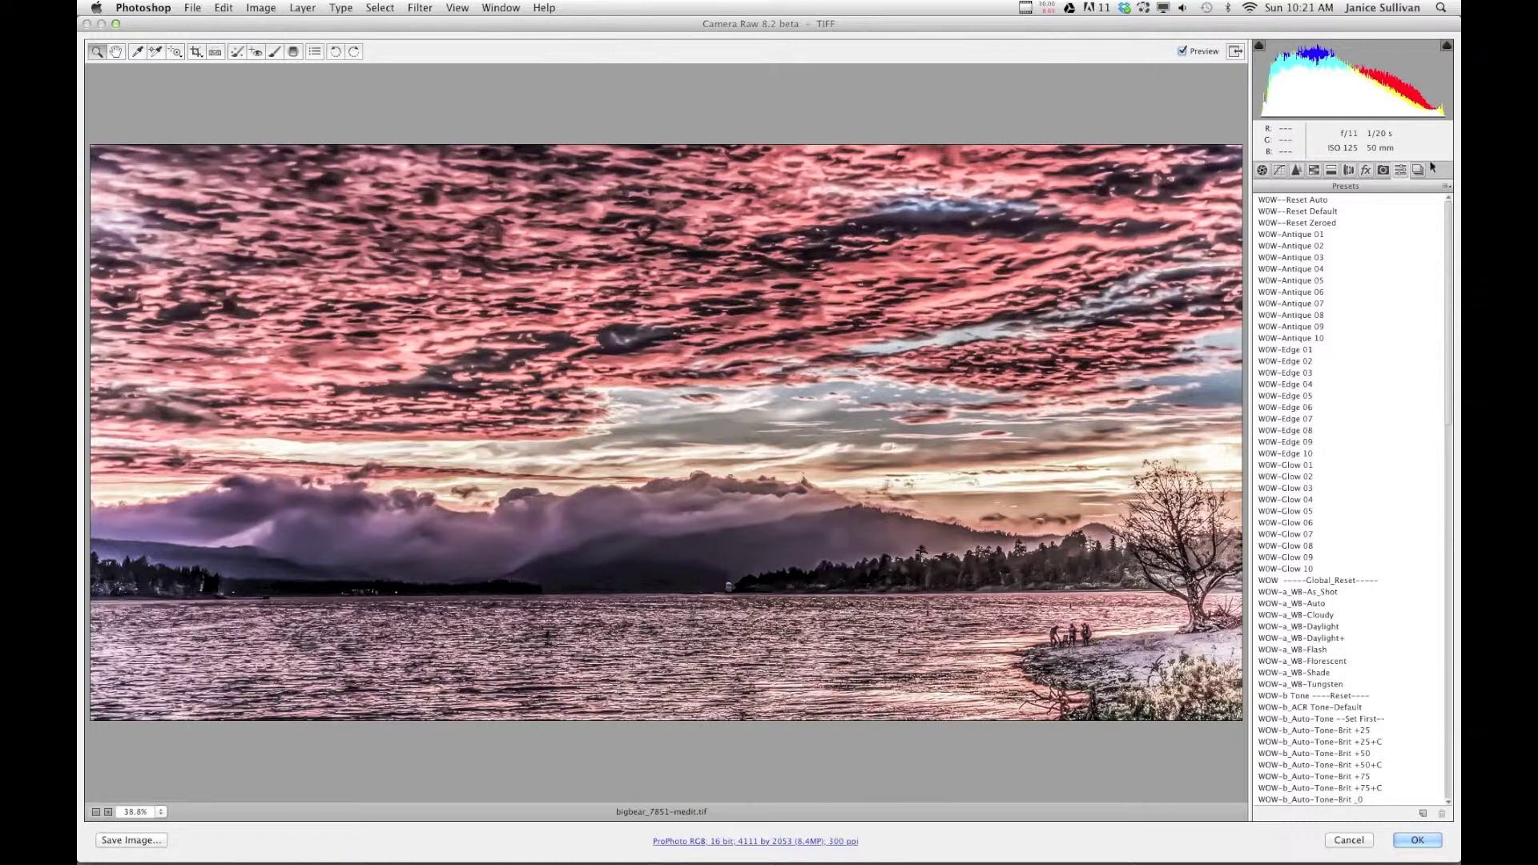
Step: Start a new preset from the current settings named 'desat video'
{"action": "left_click", "coordinate": [1447, 186]}
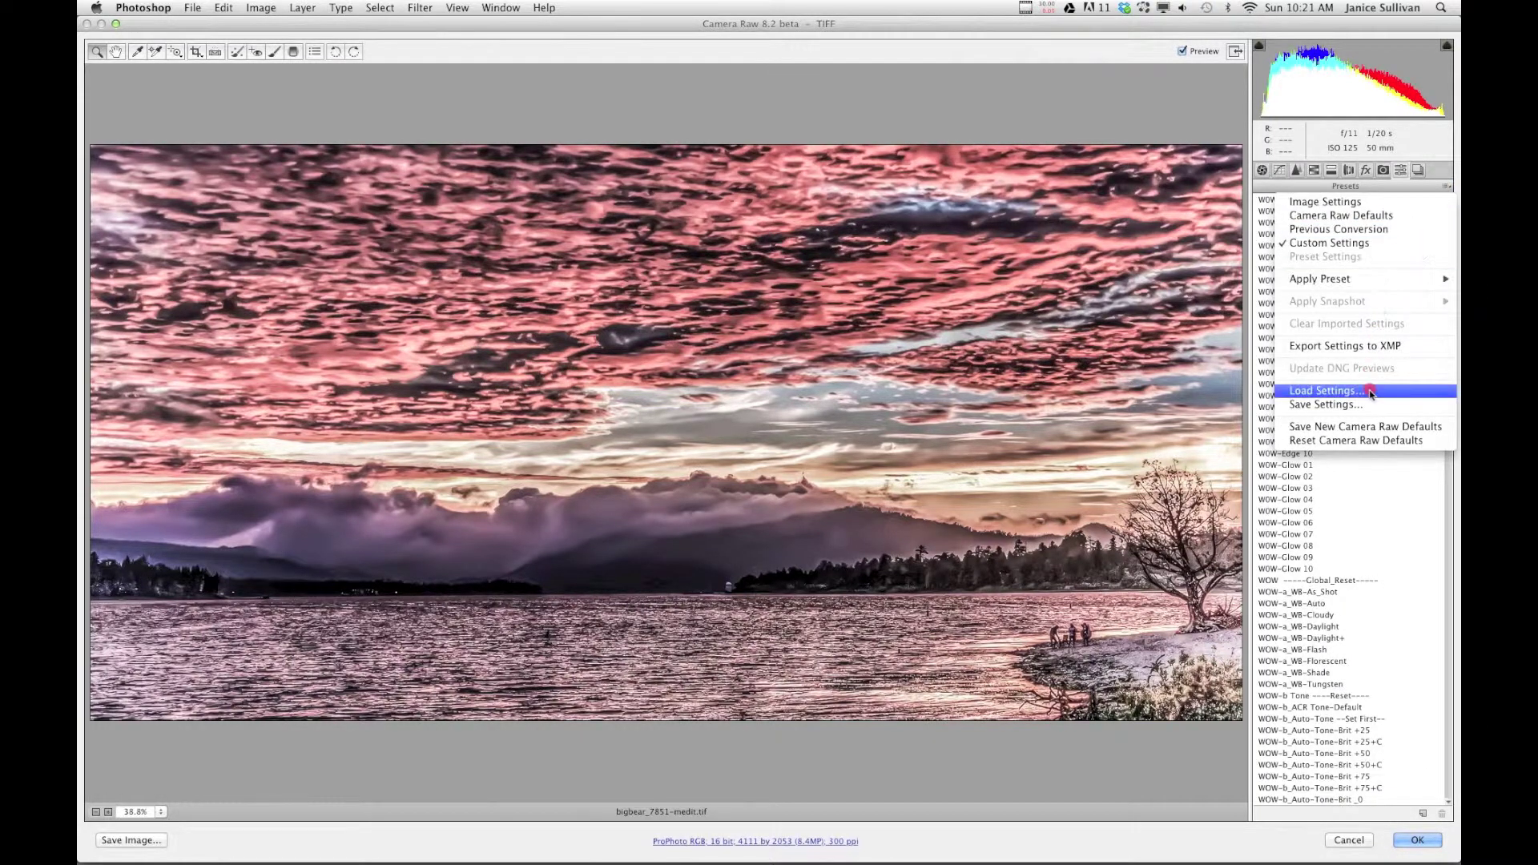
{"action": "left_click", "coordinate": [1440, 178]}
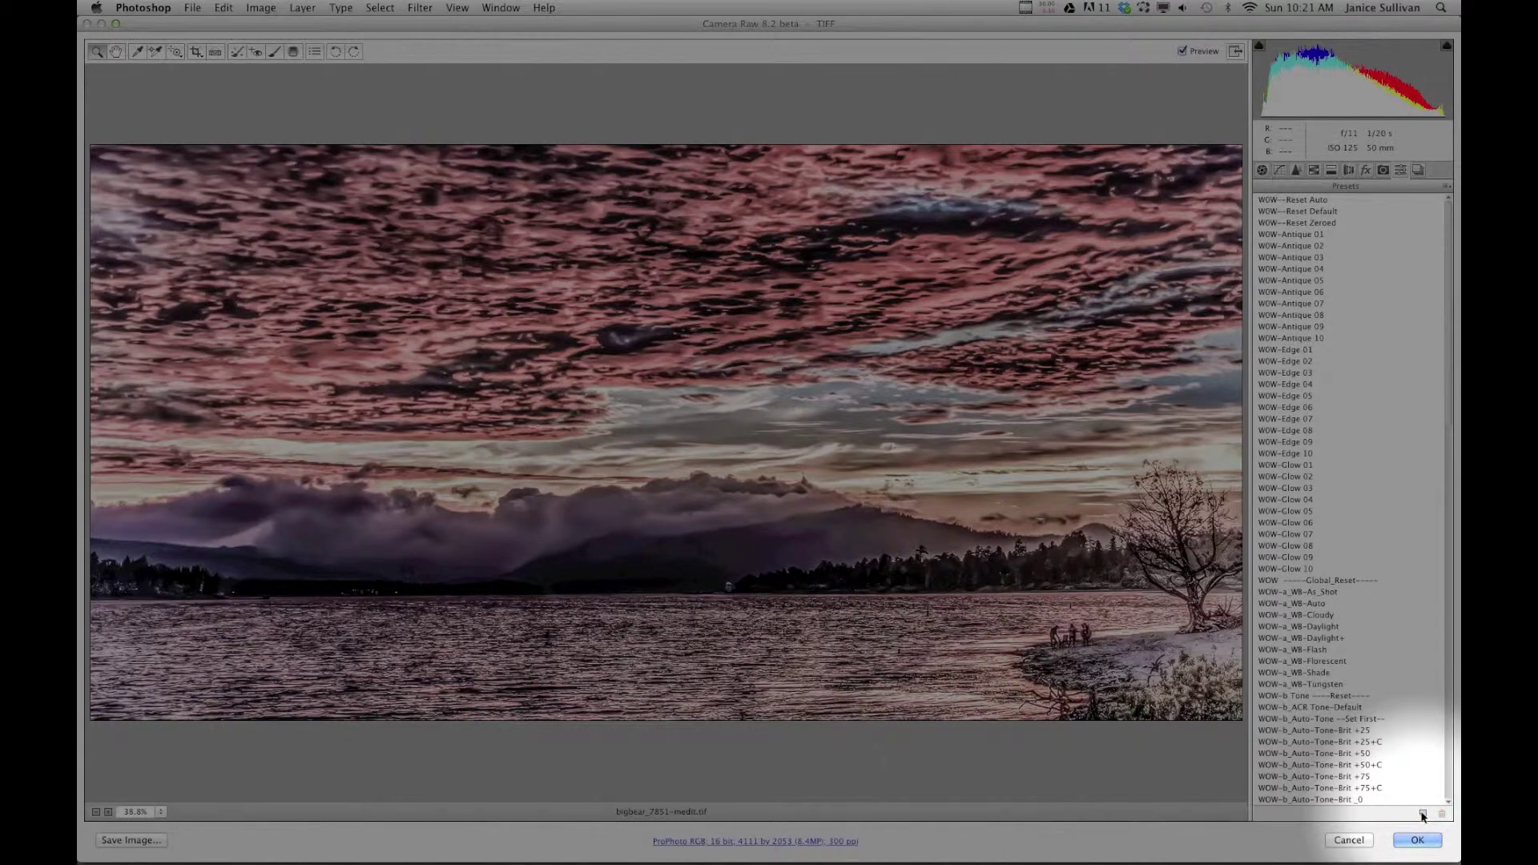
{"action": "left_click", "coordinate": [1422, 815]}
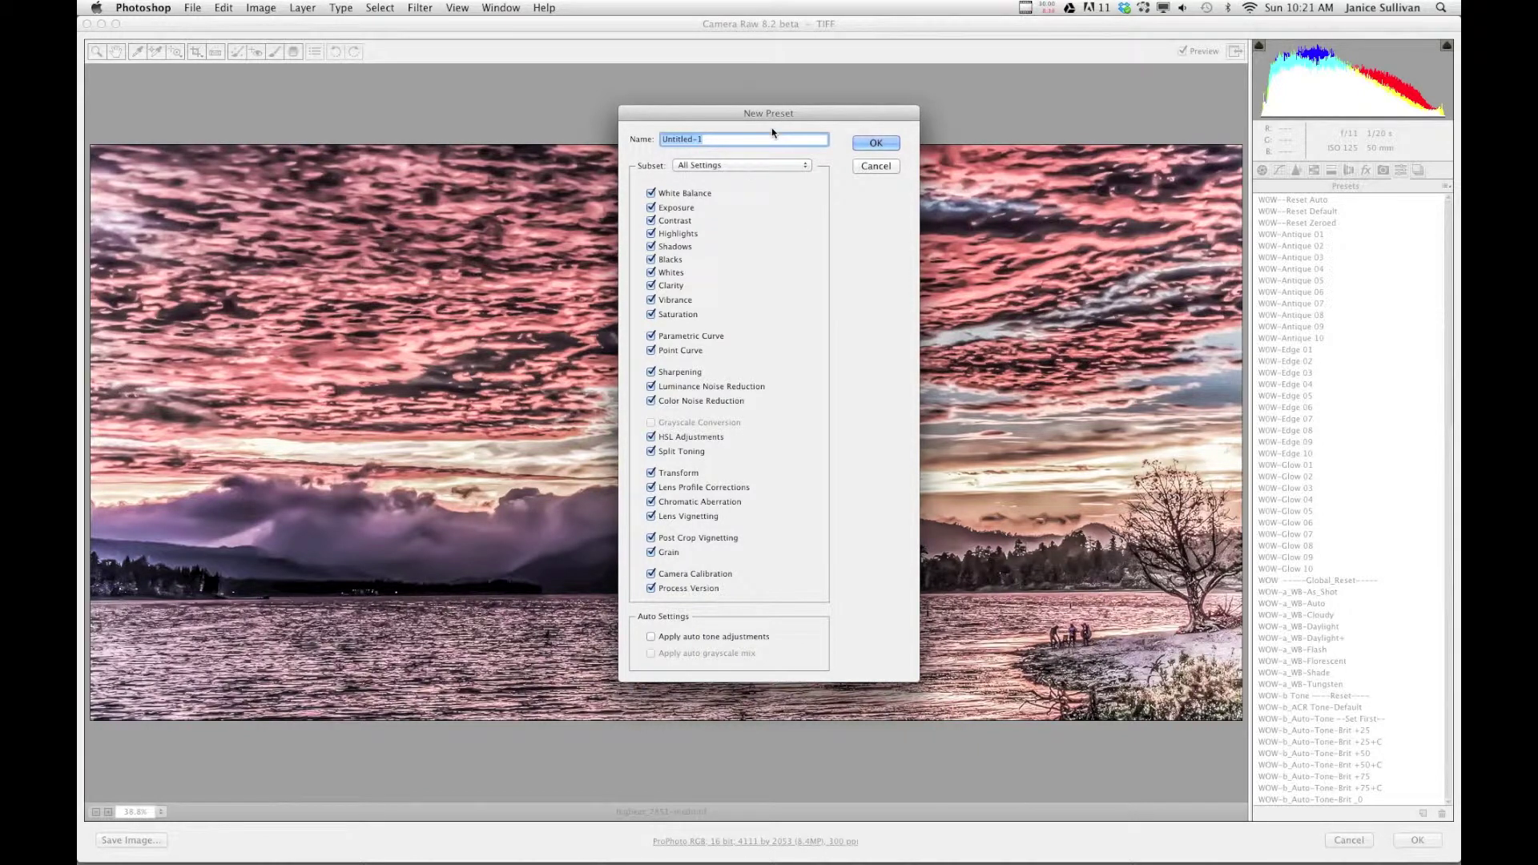
{"action": "key", "text": "BackSpace"}
{"action": "type", "text": "desat video"}
Step: Exclude Sharpening, Color Noise Reduction and Luminance Noise Reduction from the preset
{"action": "left_click", "coordinate": [652, 373]}
{"action": "left_click", "coordinate": [652, 400]}
{"action": "left_click", "coordinate": [651, 386]}
Step: Save the desat video preset, revert the photo to Image Settings, then apply desat video
{"action": "left_click", "coordinate": [875, 142]}
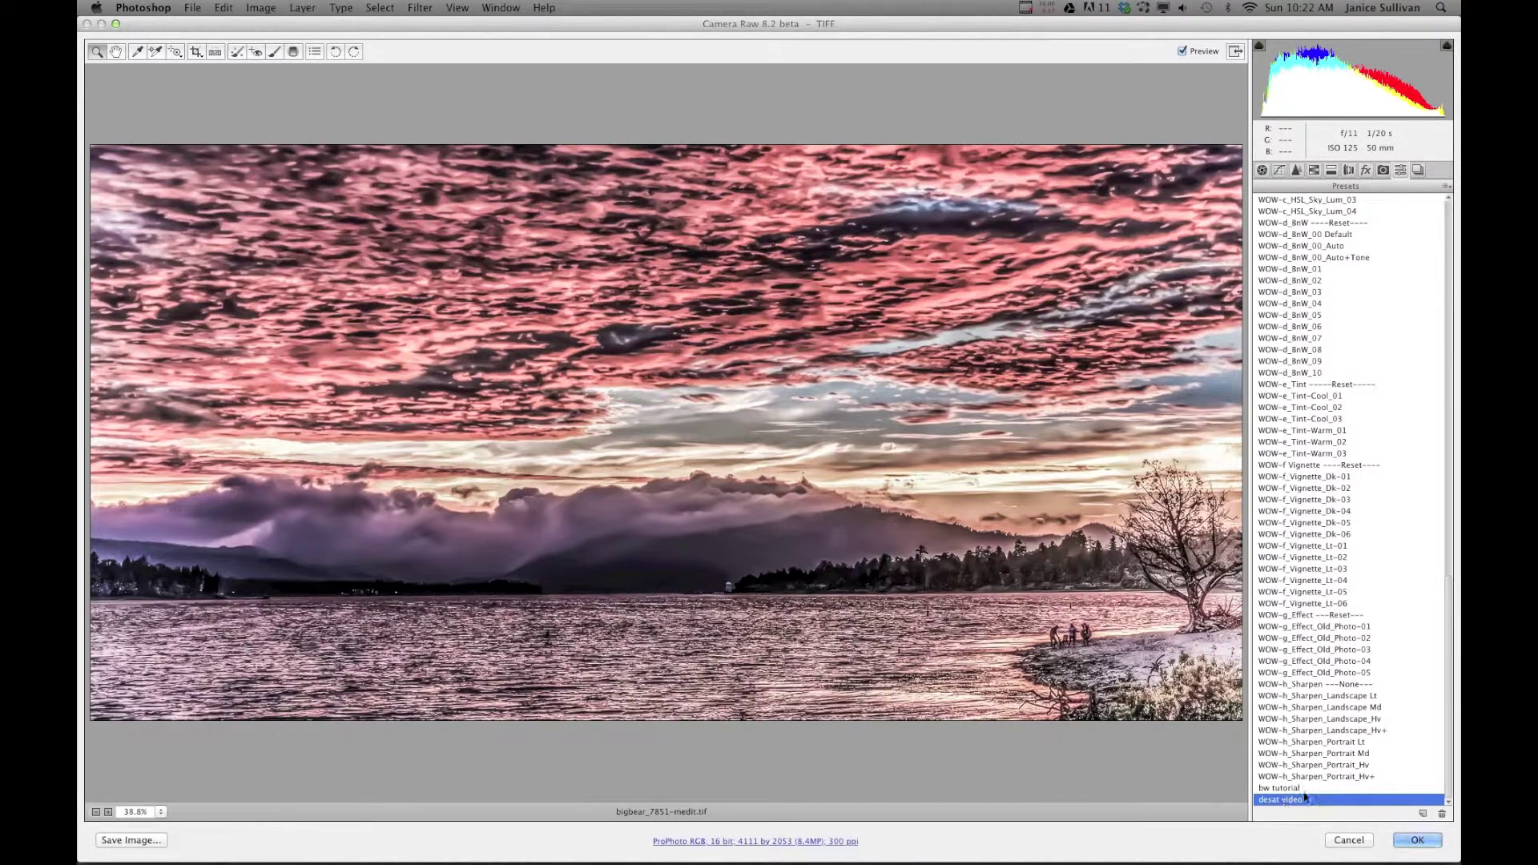
{"action": "left_click", "coordinate": [1446, 189]}
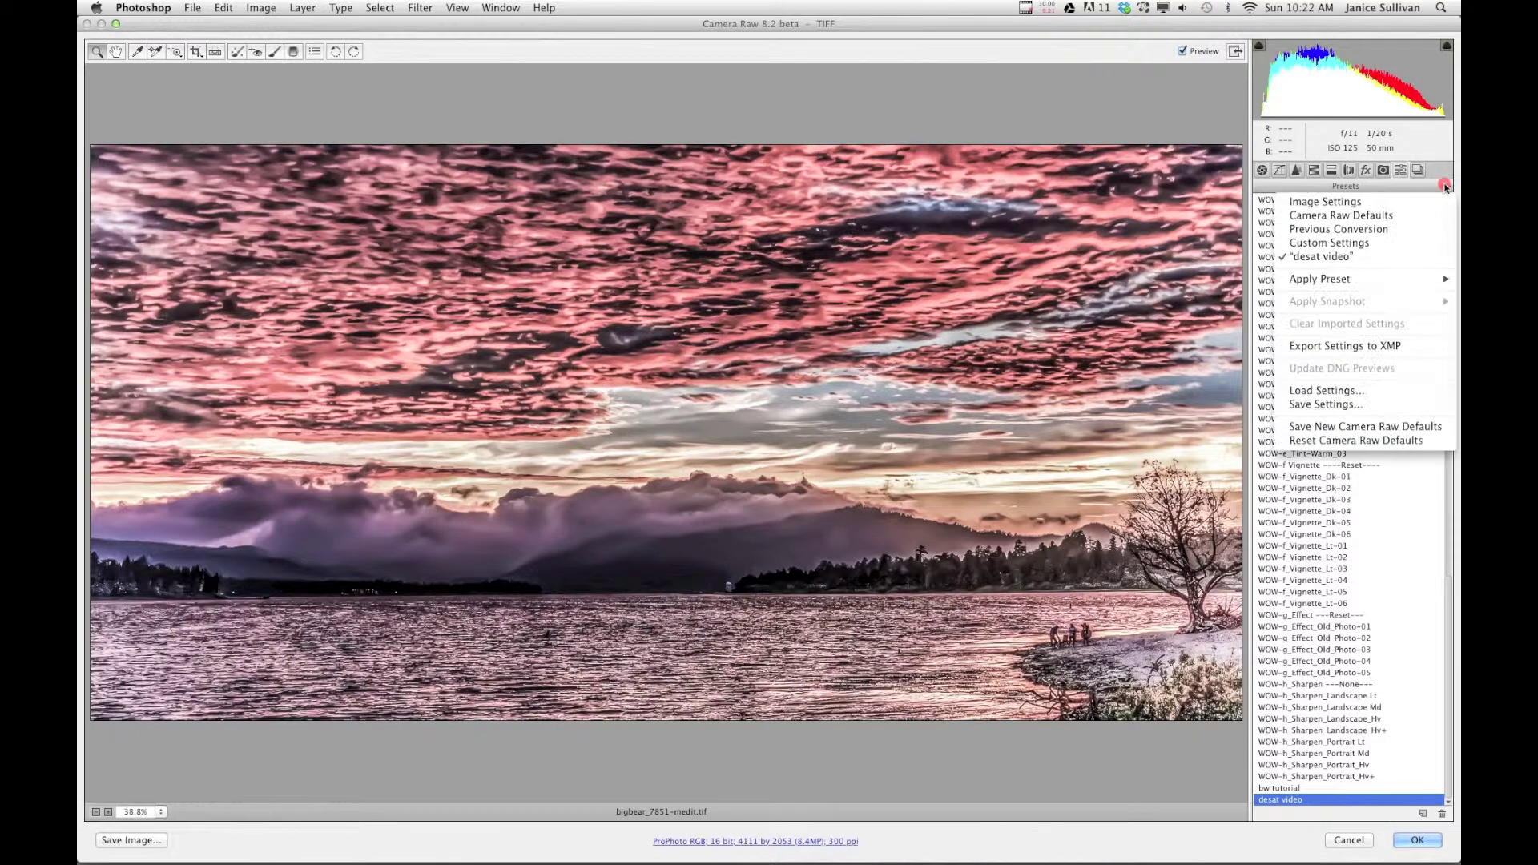
{"action": "left_click", "coordinate": [1366, 194]}
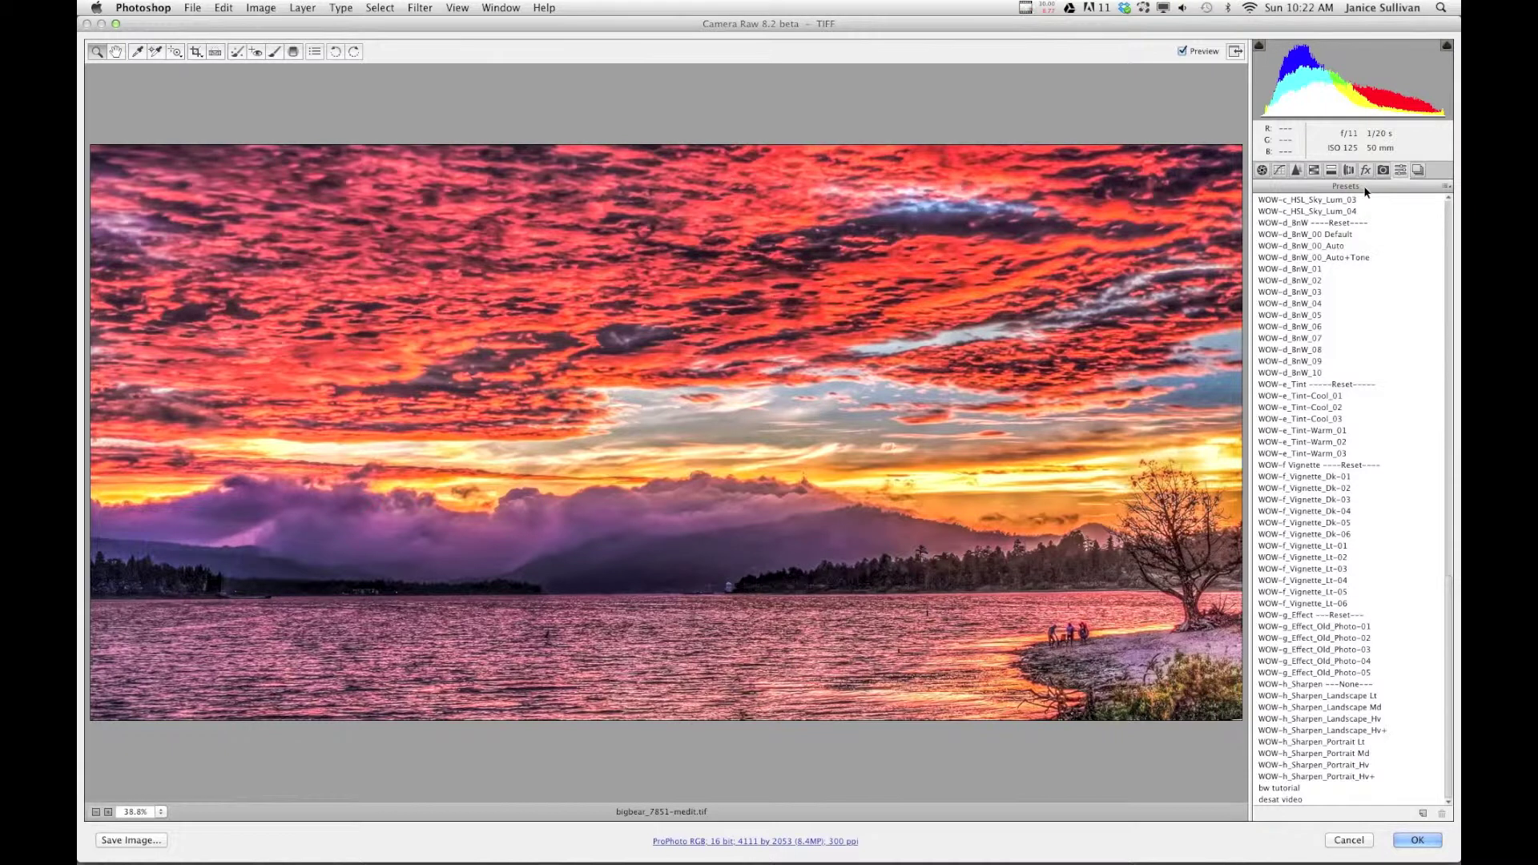
{"action": "left_click", "coordinate": [1291, 800]}
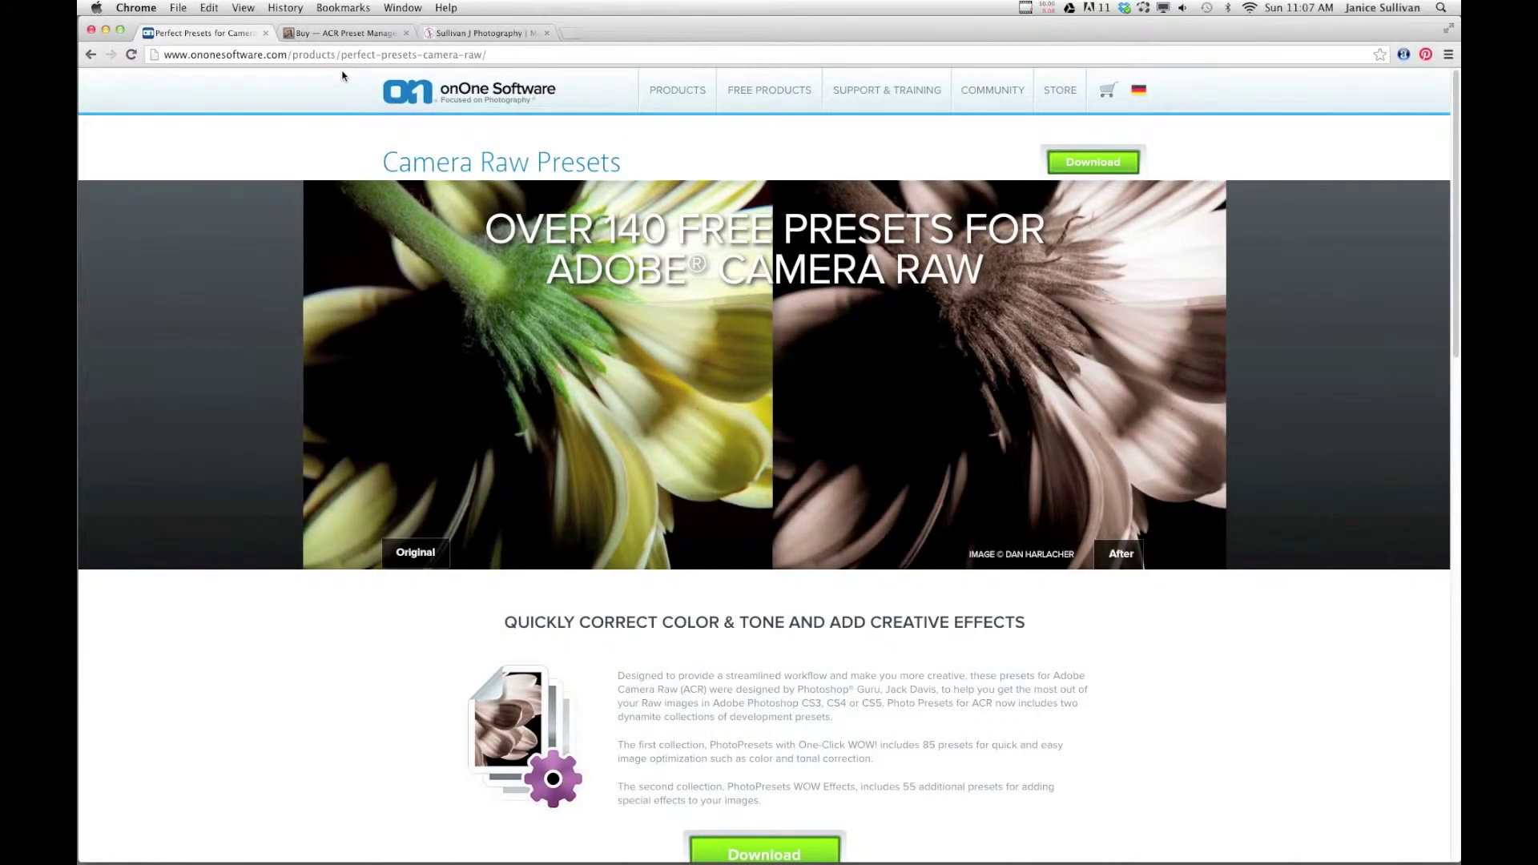
Step: Switch Chrome to the ACR Preset Manager buy page
{"action": "left_click", "coordinate": [372, 33]}
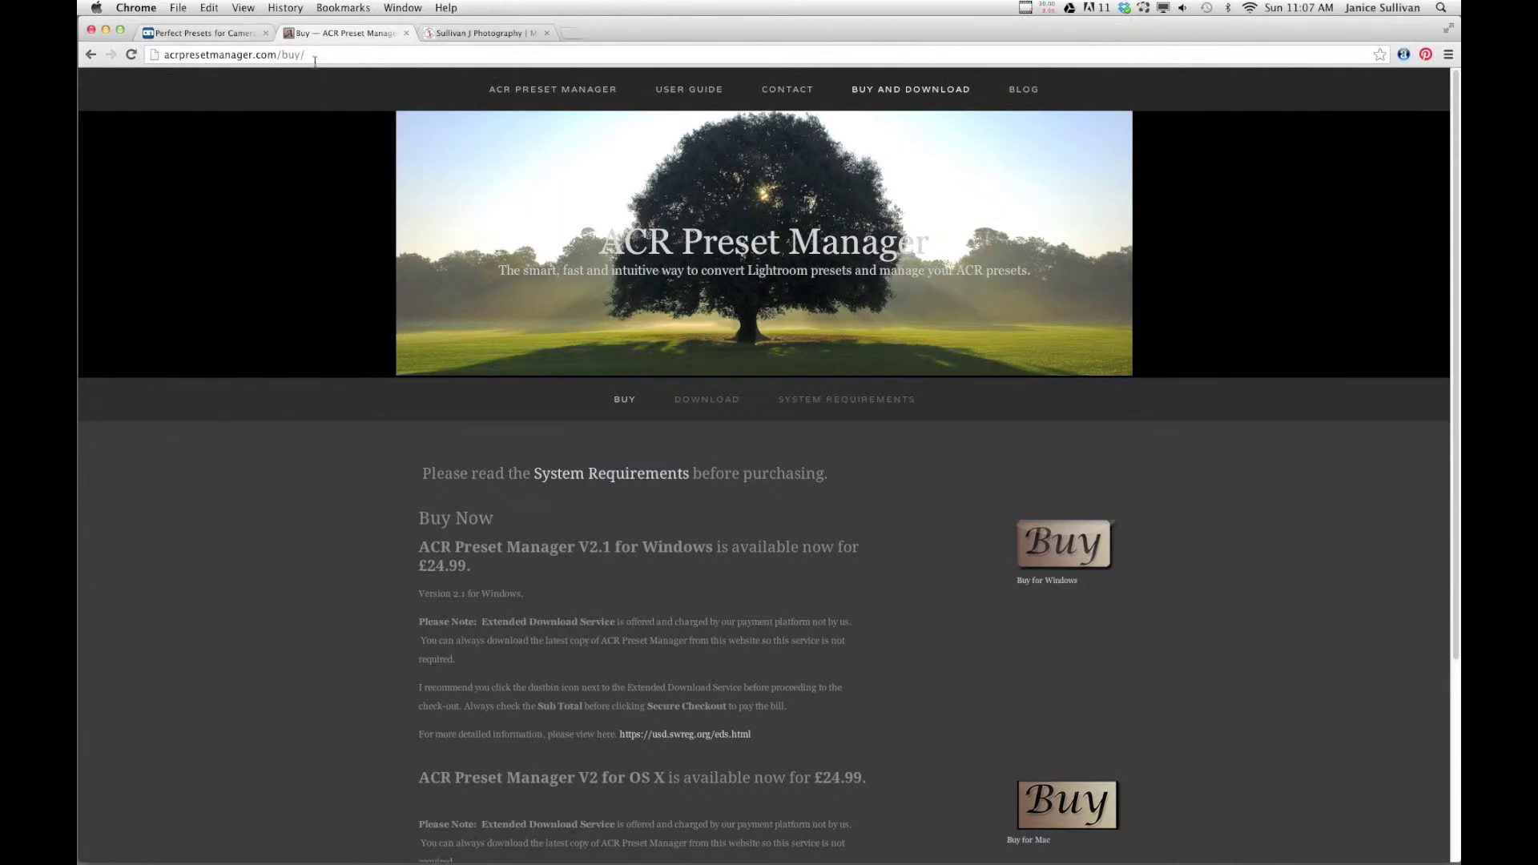
Step: Switch to the Sullivan J Photography website and scroll down toward its footer links
{"action": "mouse_move", "coordinate": [884, 91]}
{"action": "left_click", "coordinate": [494, 35]}
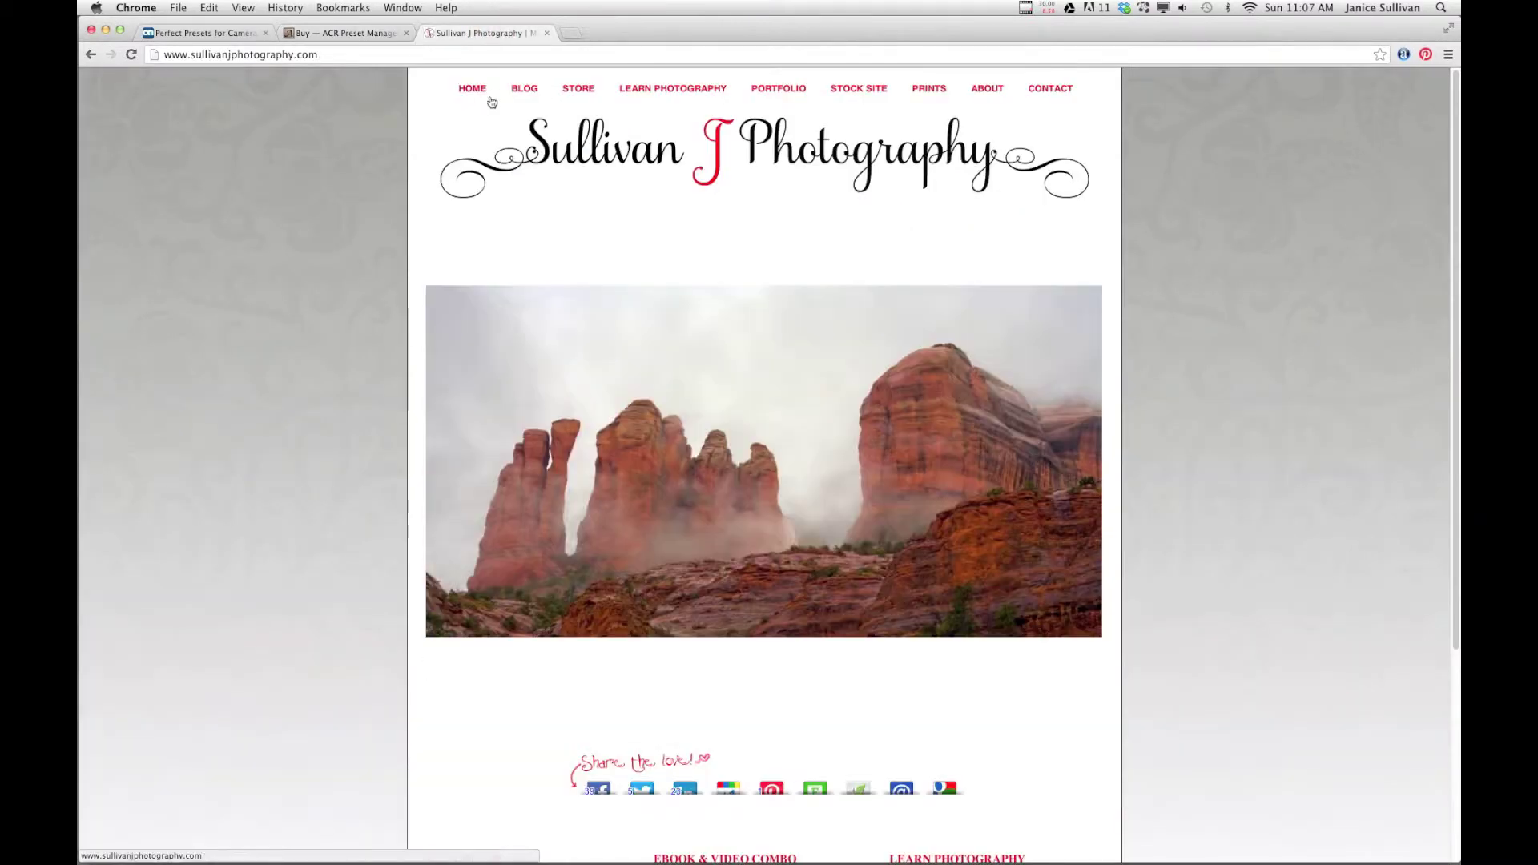
{"action": "left_click_drag", "start_coordinate": [1453, 179], "coordinate": [1455, 389]}
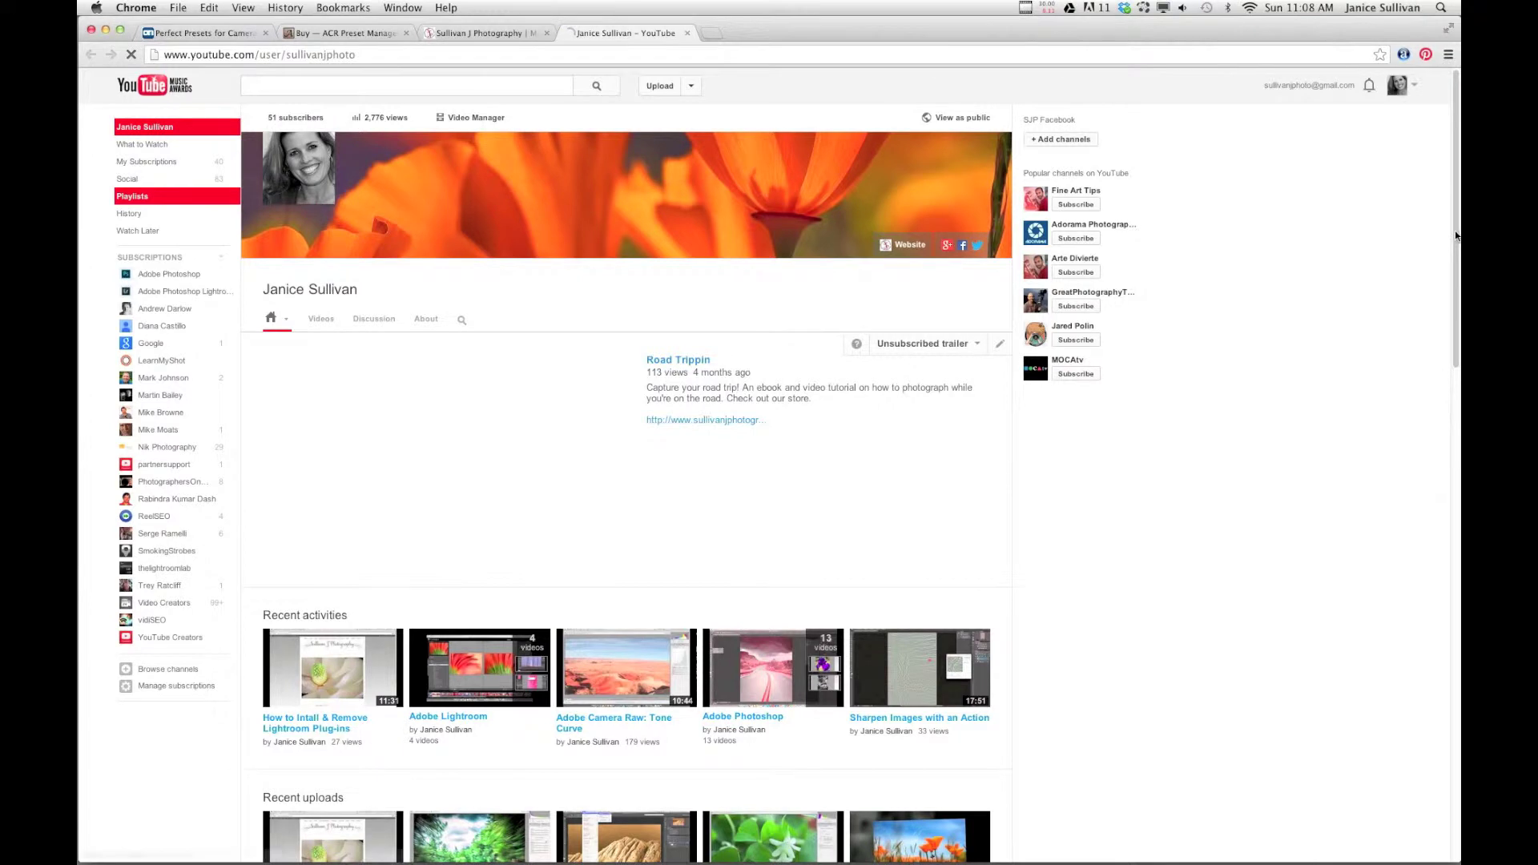
Step: Scroll the YouTube channel down to the Popular uploads, Adobe Photoshop, Nik Software and Lightroom rows
{"action": "scroll", "coordinate": [1458, 292], "scroll_direction": "down", "scroll_amount": 1}
{"action": "left_click_drag", "start_coordinate": [1458, 292], "coordinate": [1448, 538]}
{"action": "scroll", "coordinate": [1445, 575], "scroll_direction": "down", "scroll_amount": 5}
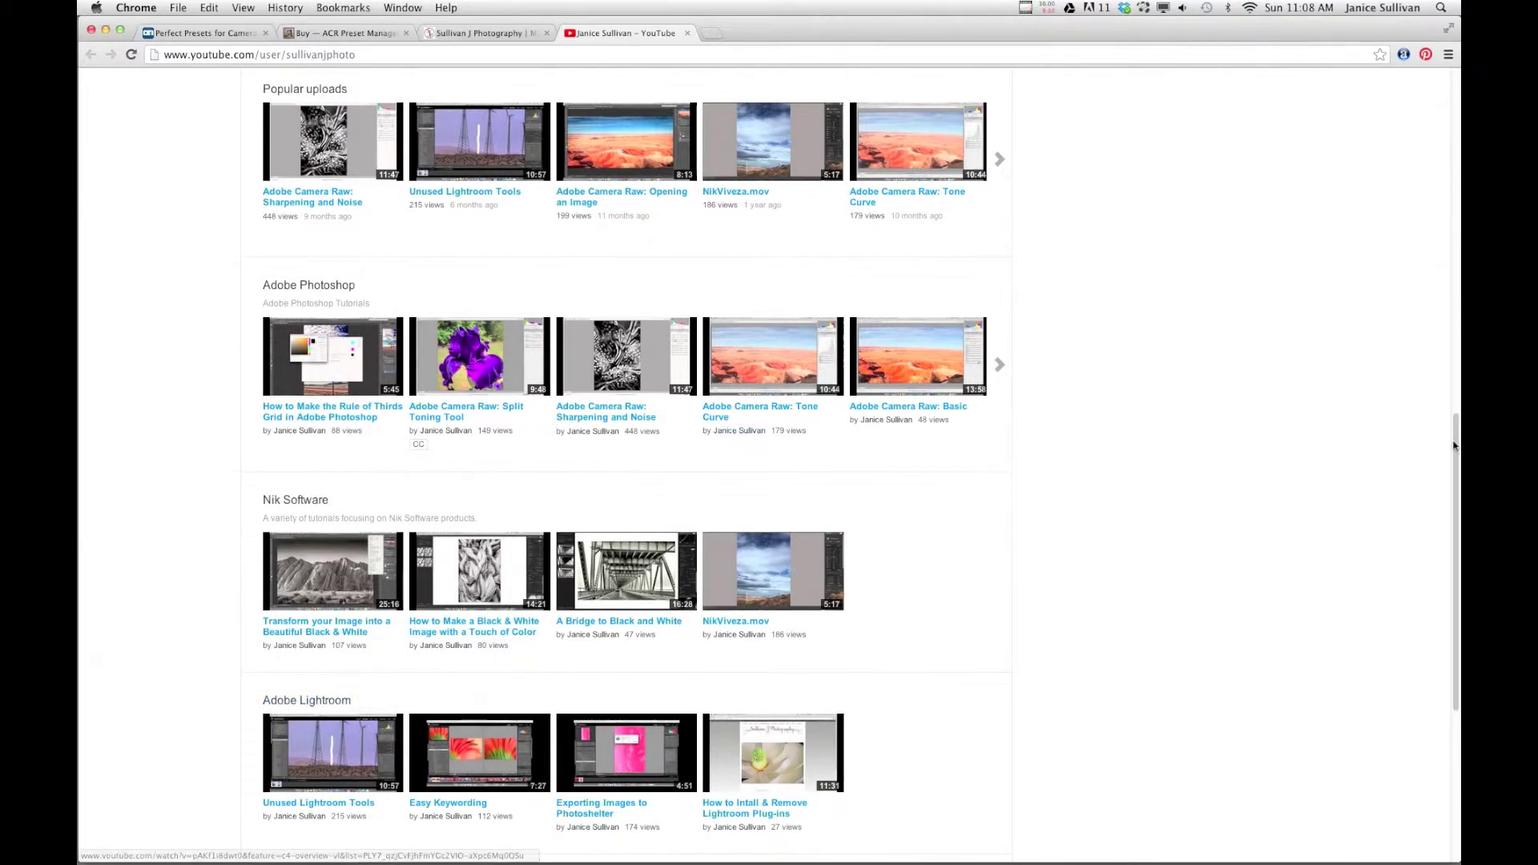
{"action": "scroll", "coordinate": [1454, 481], "scroll_direction": "down", "scroll_amount": 1}
{"action": "scroll", "coordinate": [1456, 493], "scroll_direction": "down", "scroll_amount": 5}
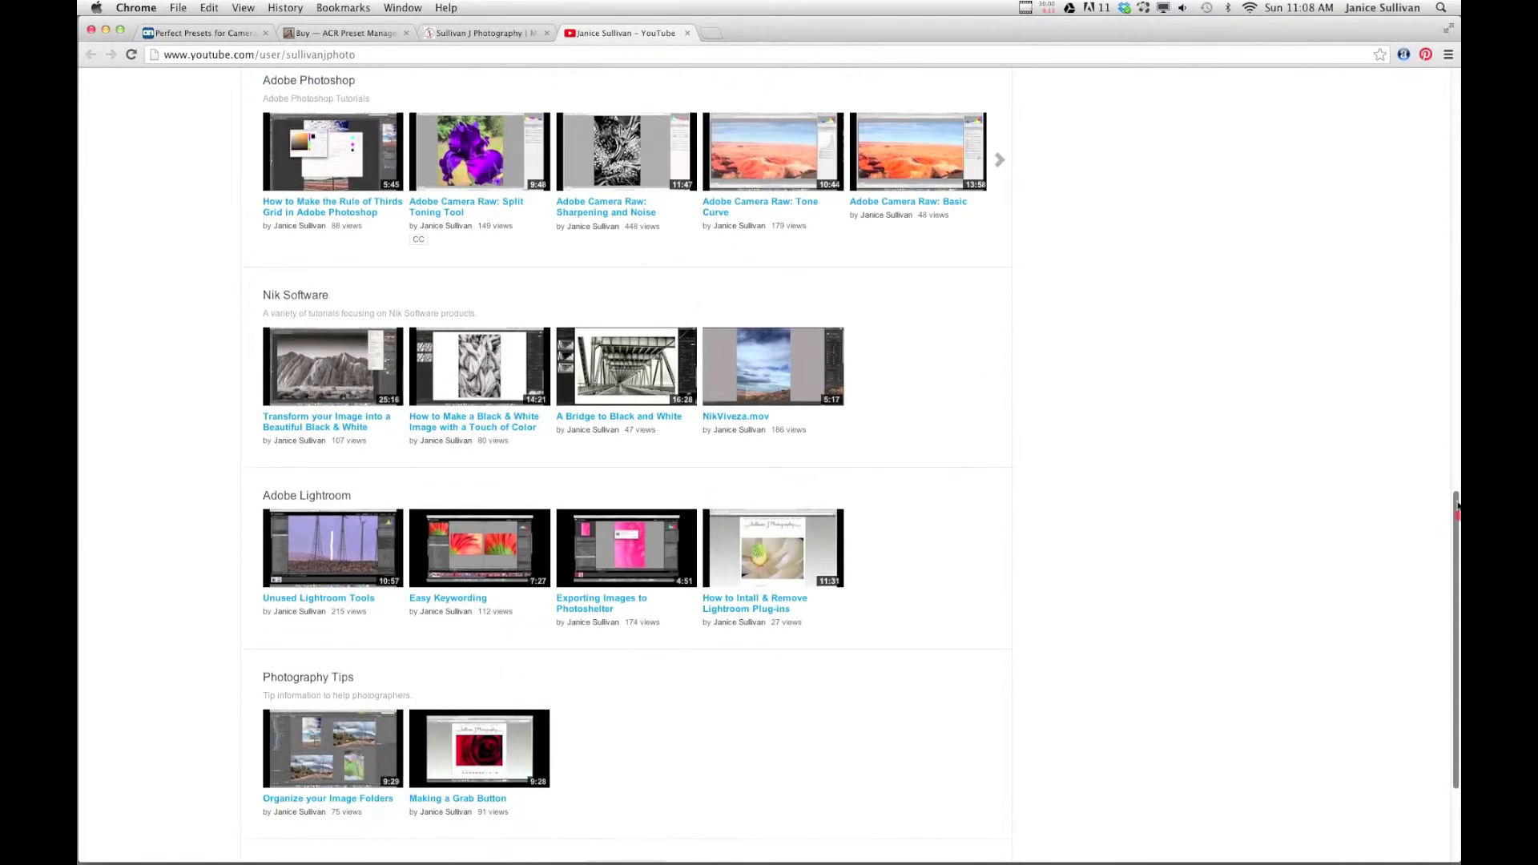
{"action": "scroll", "coordinate": [1446, 439], "scroll_direction": "up", "scroll_amount": 5}
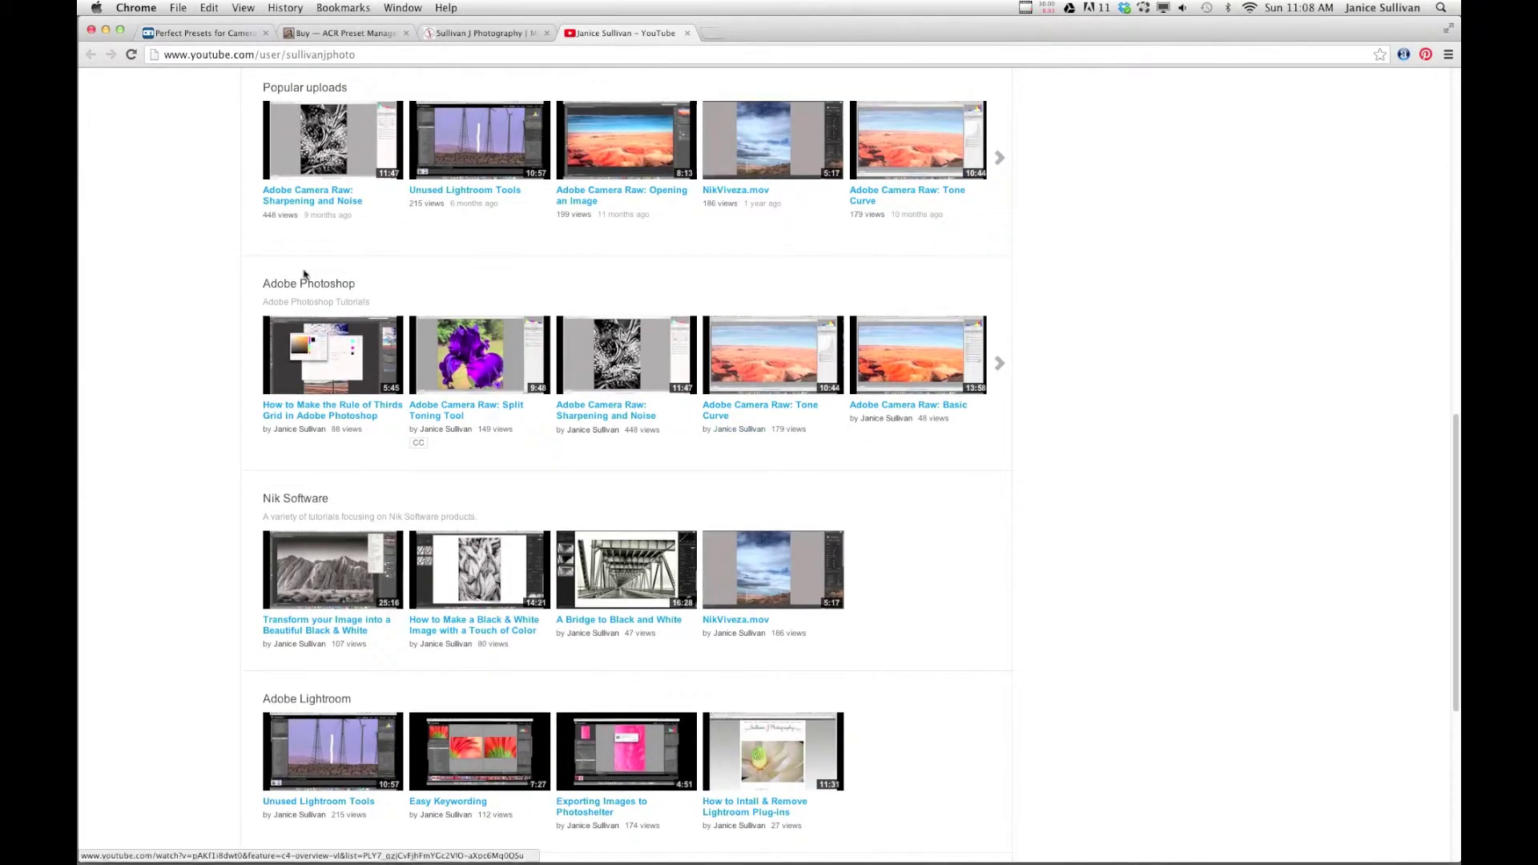